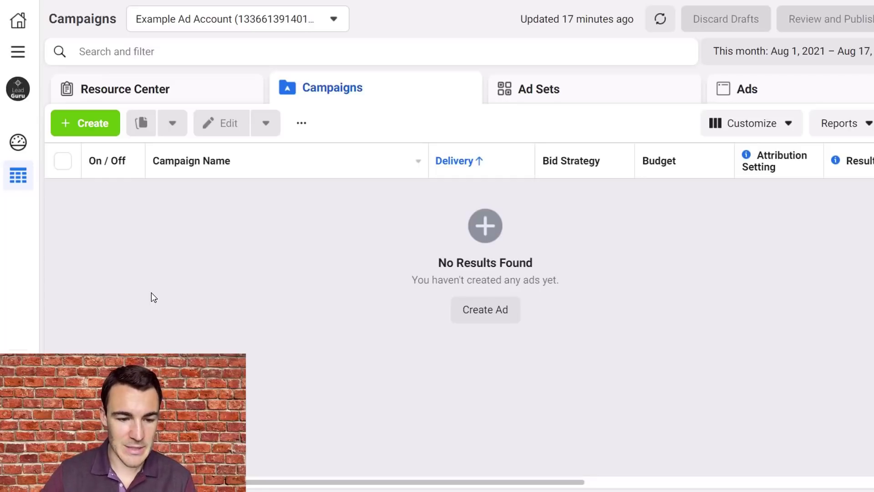
Step: Open Audience Insights from the full list of business tools
click(26, 57)
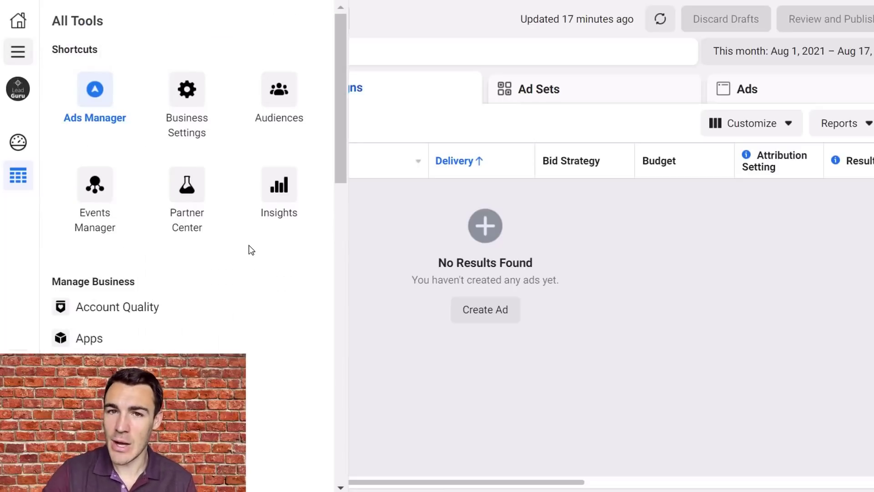
scroll(249, 249, down, 2)
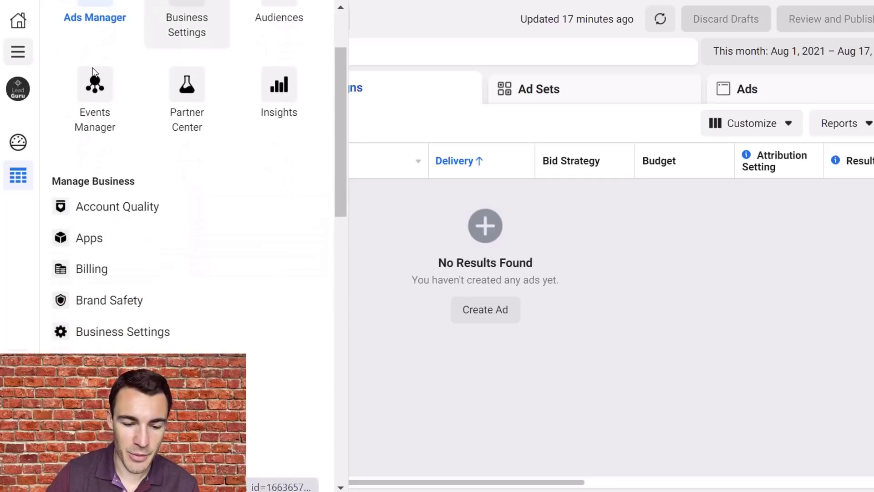
scroll(165, 295, down, 6)
scroll(165, 295, down, 5)
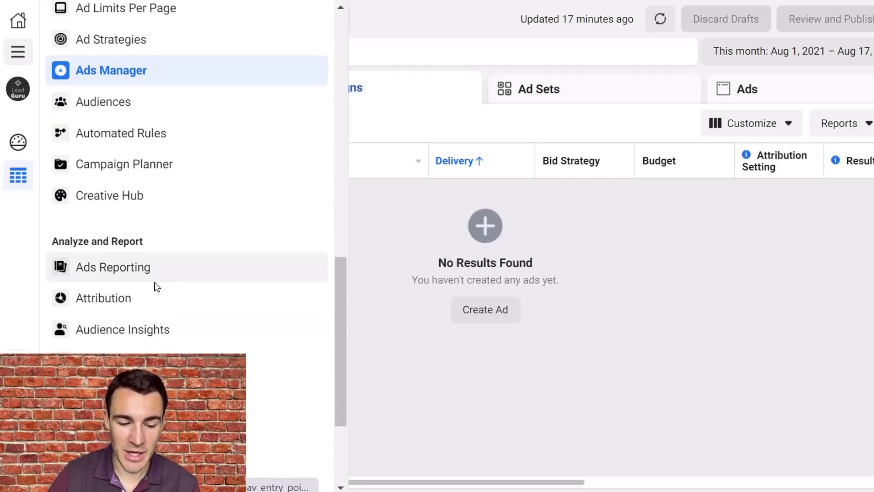
click(152, 333)
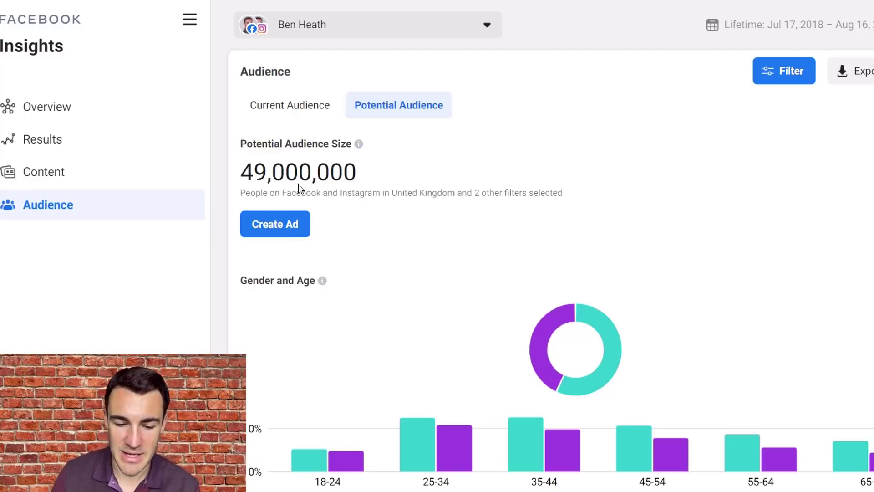
Step: Examine the potential audience's size, gender and age split, top cities, top countries and top Pages, including the Top Pages metric description
scroll(714, 359, down, 8)
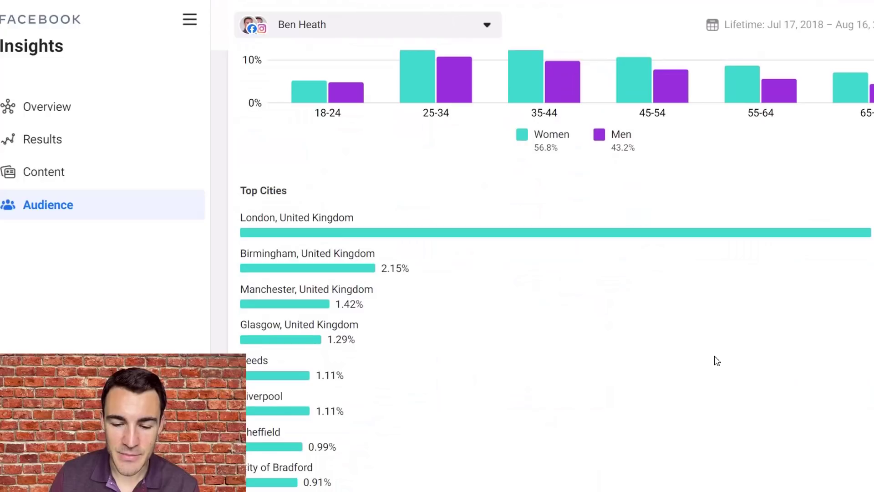
scroll(485, 382, down, 7)
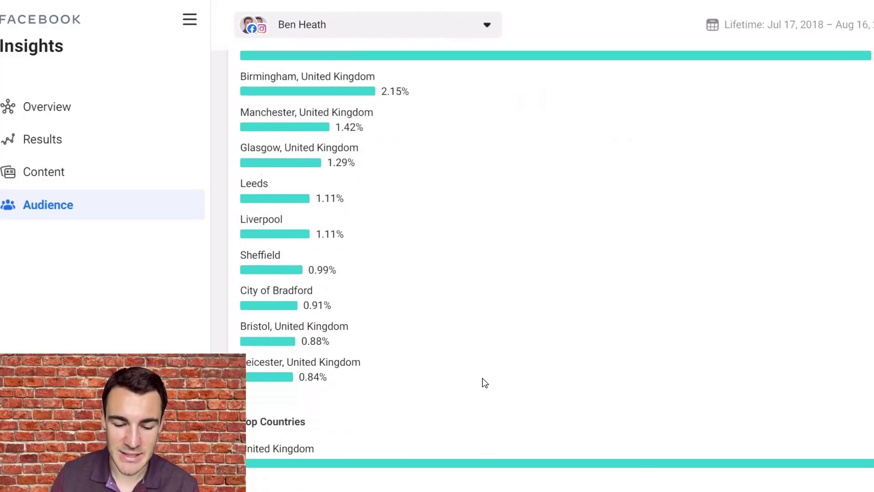
scroll(537, 321, down, 2)
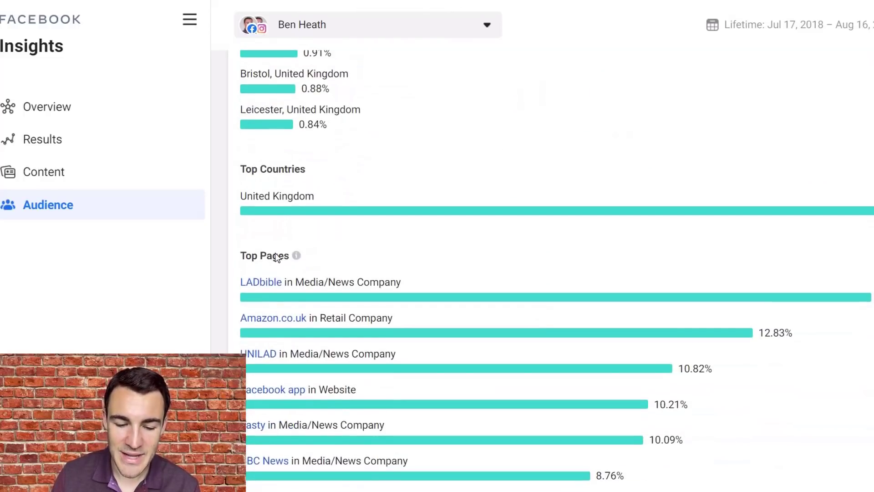
mouse_move(298, 256)
scroll(348, 201, down, 2)
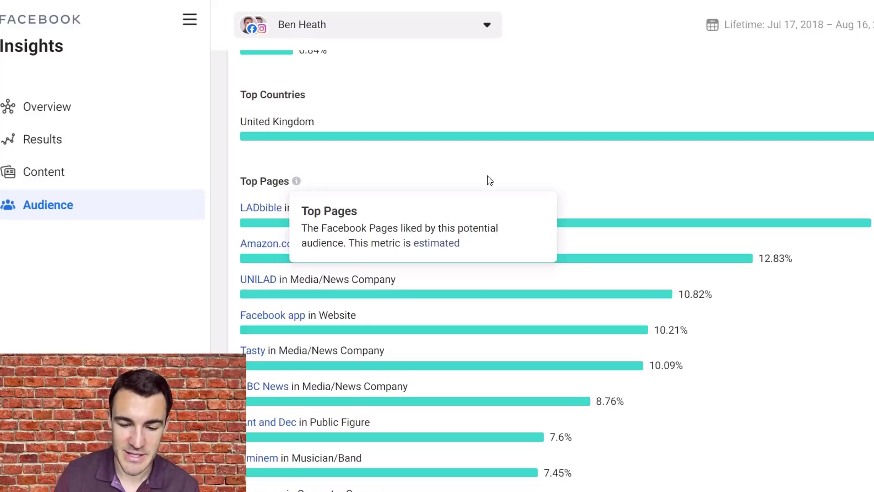
scroll(582, 239, up, 15)
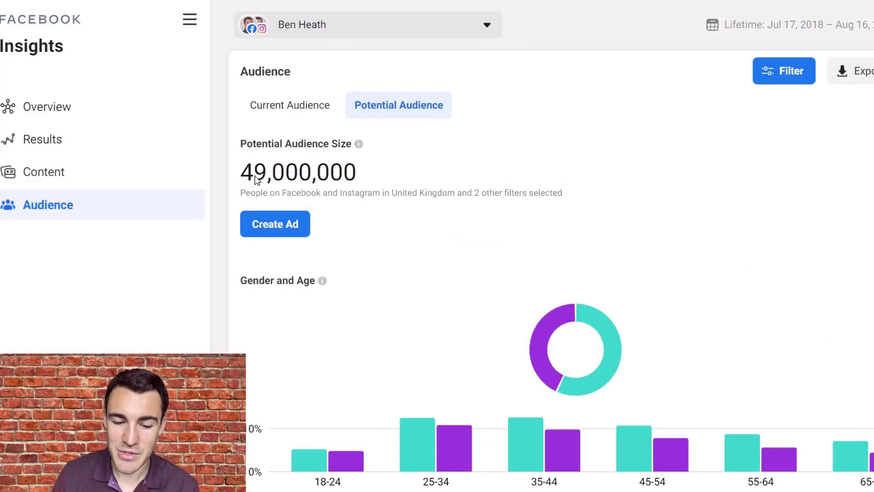
scroll(455, 314, down, 3)
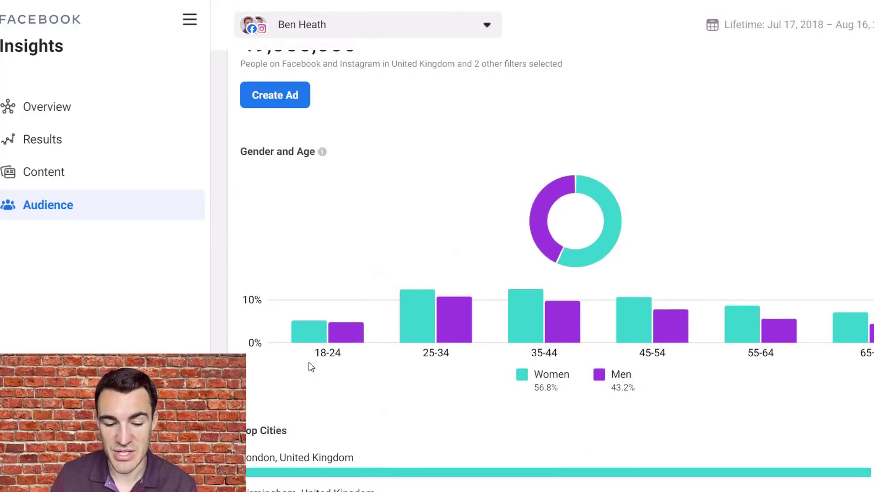
scroll(628, 433, down, 4)
scroll(630, 436, down, 9)
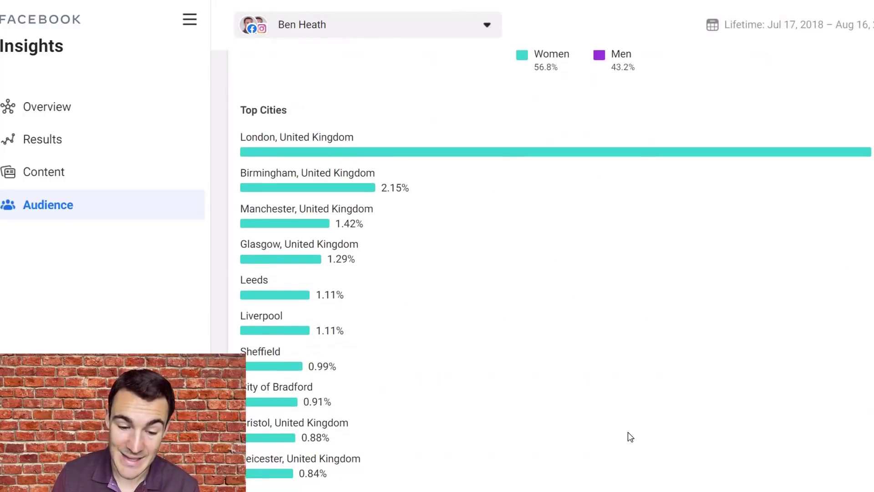
scroll(411, 213, up, 4)
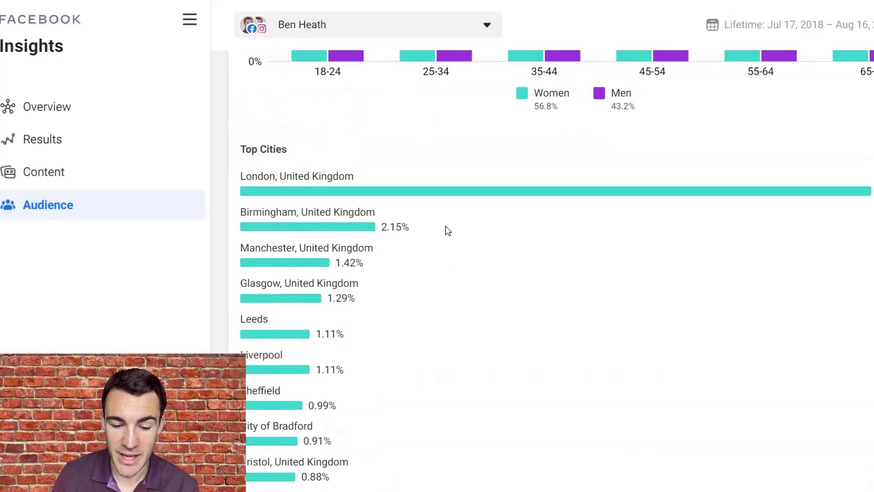
scroll(583, 437, down, 7)
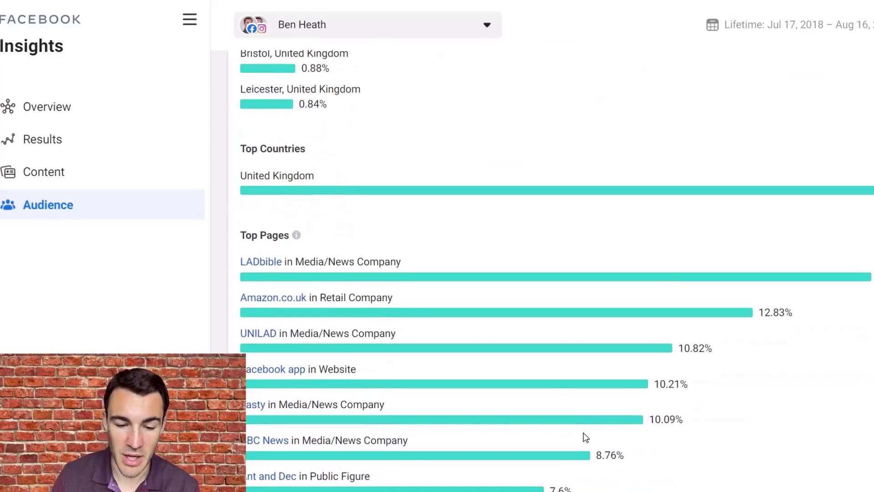
scroll(493, 258, down, 2)
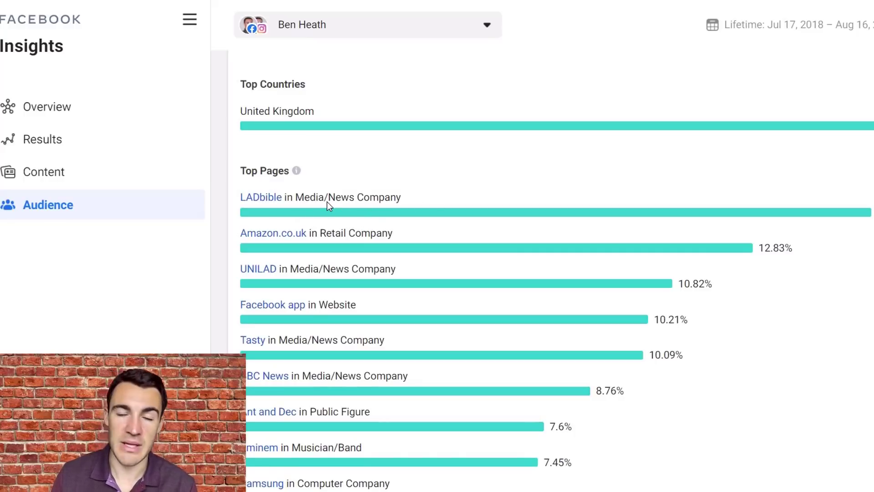
scroll(436, 282, down, 2)
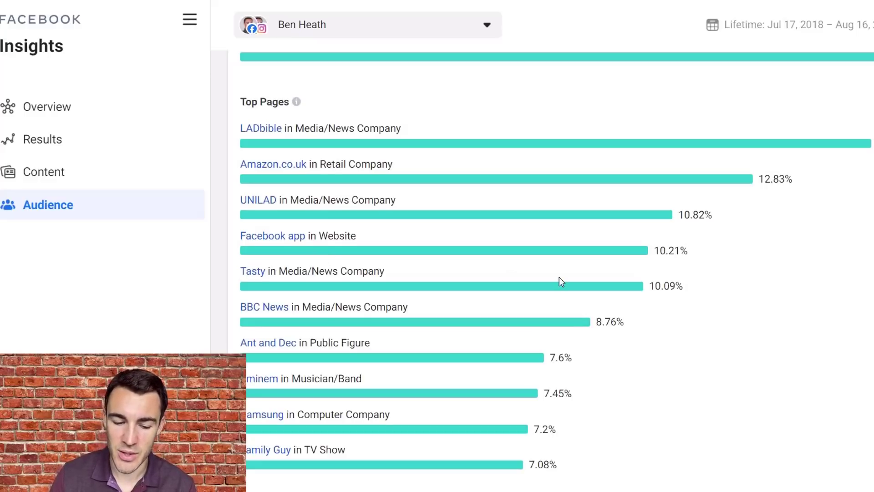
Step: Filter the potential audience by location, choosing the country United Kingdom
scroll(559, 279, up, 8)
scroll(561, 280, up, 5)
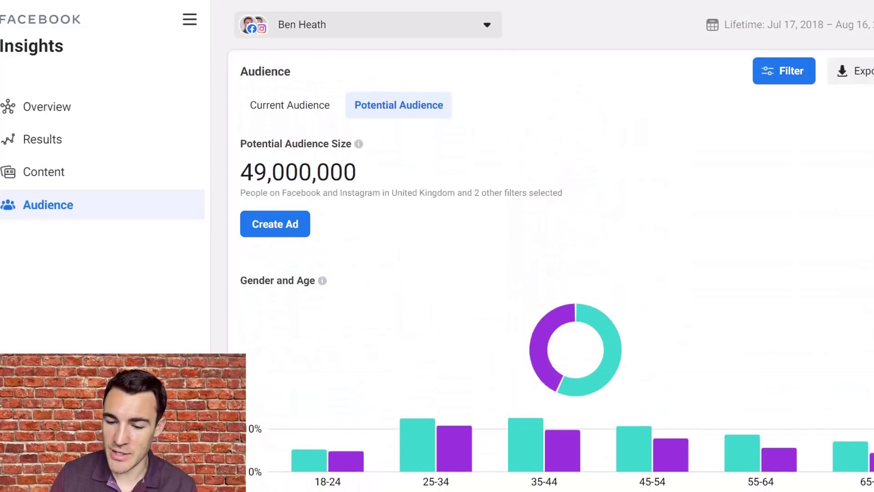
click(790, 76)
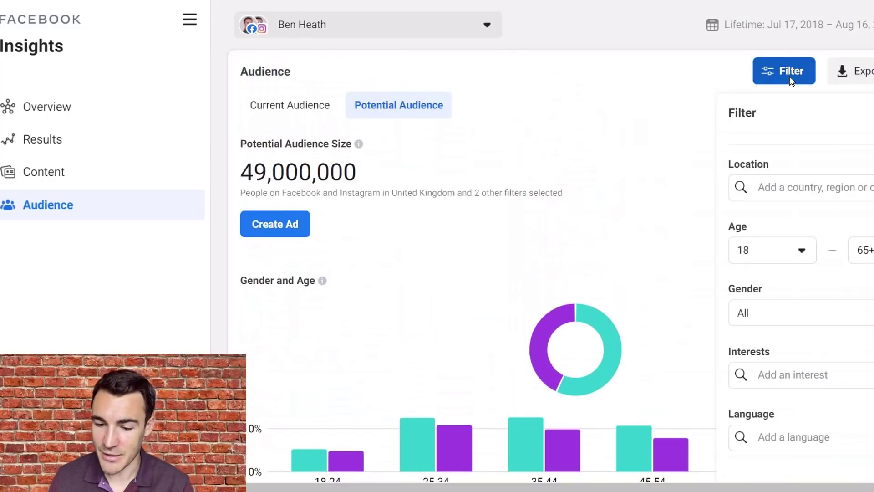
click(800, 188)
text(united )
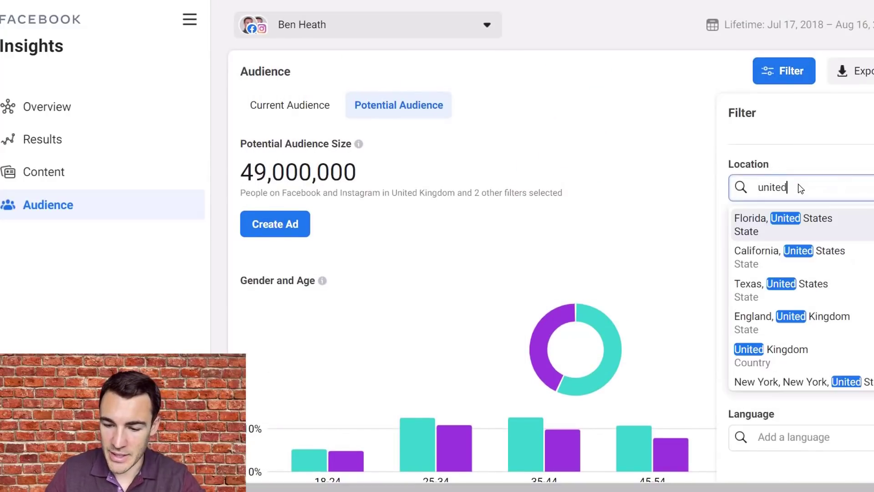
text(king)
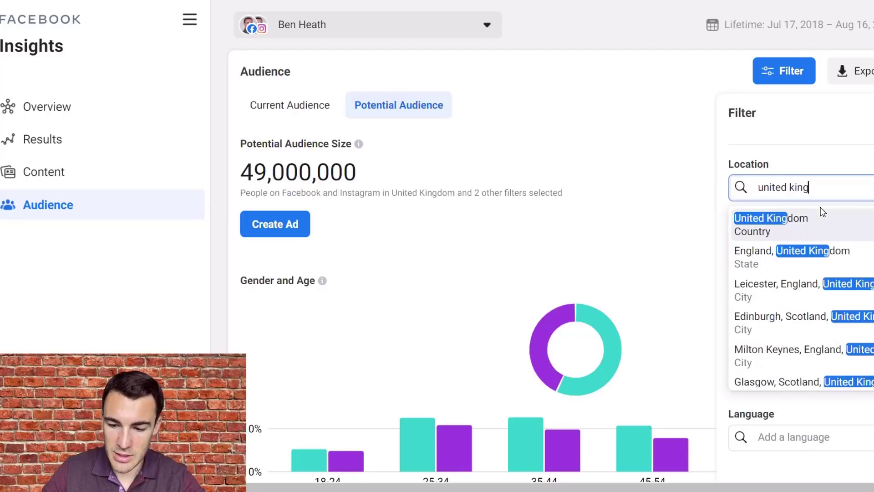
click(805, 226)
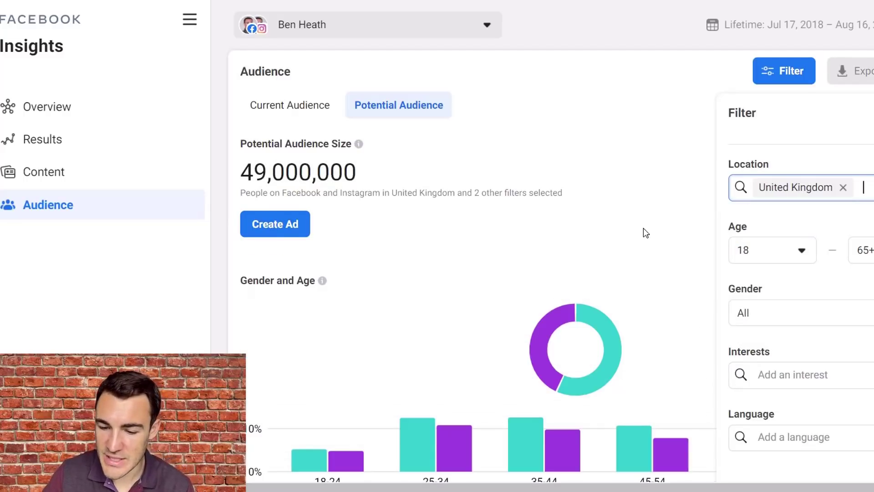
Step: Set the audience age filter to a range of 25 to 55
click(809, 255)
scroll(815, 392, down, 1)
scroll(815, 393, down, 1)
click(769, 408)
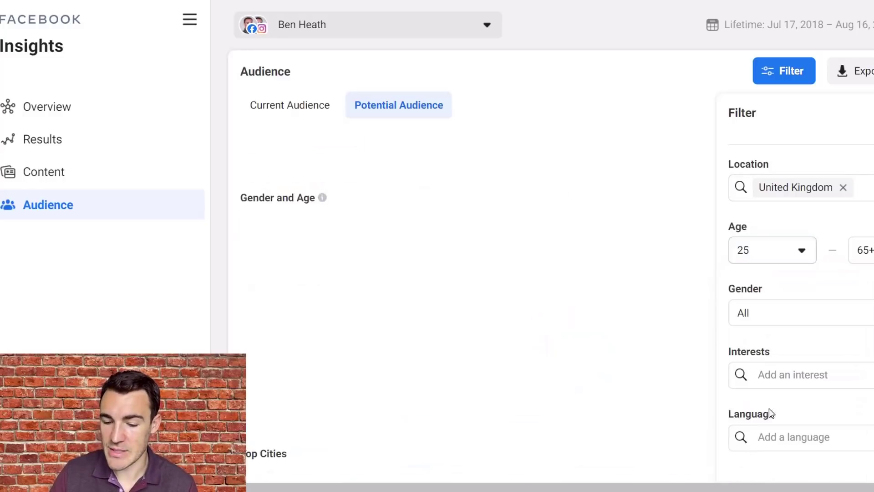
right_click(731, 4)
click(869, 257)
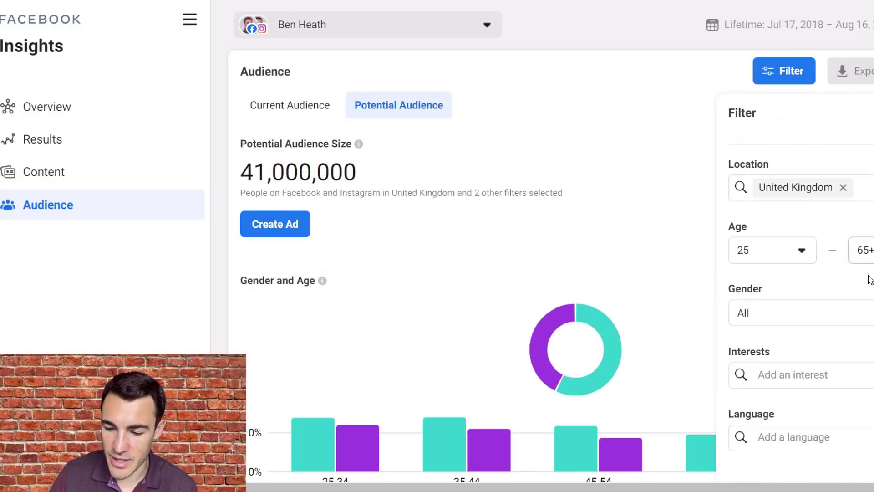
click(871, 260)
scroll(865, 356, up, 1)
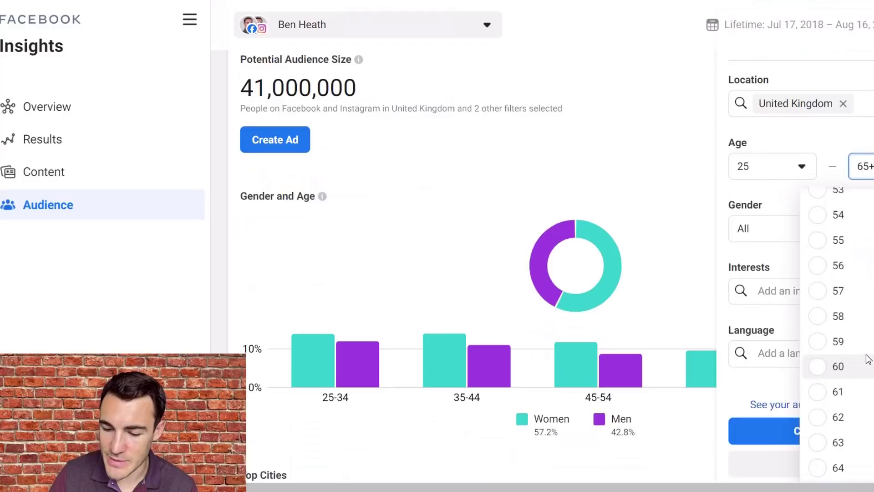
click(838, 242)
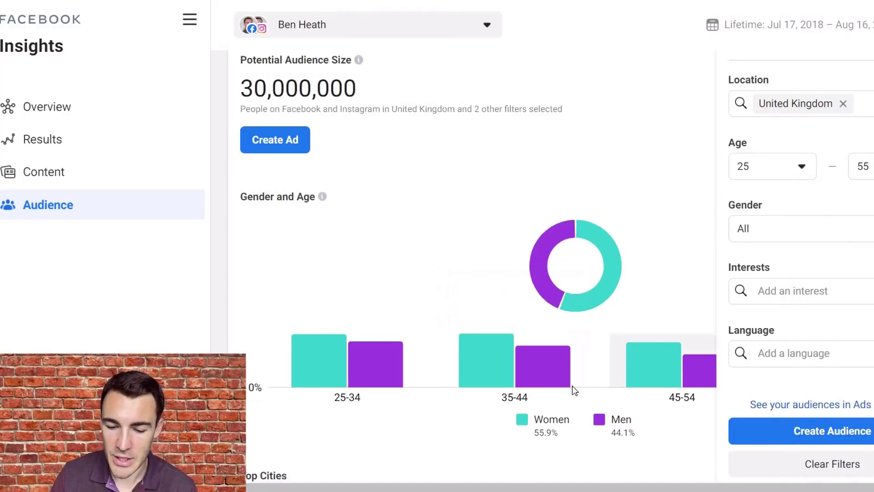
Step: Add Social media marketing as an interest in the potential audience filter
scroll(862, 268, down, 2)
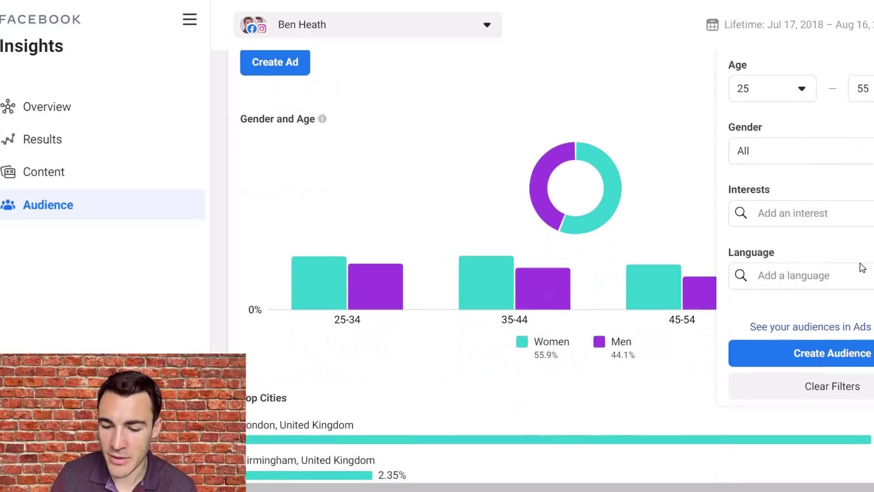
click(797, 216)
text(socia)
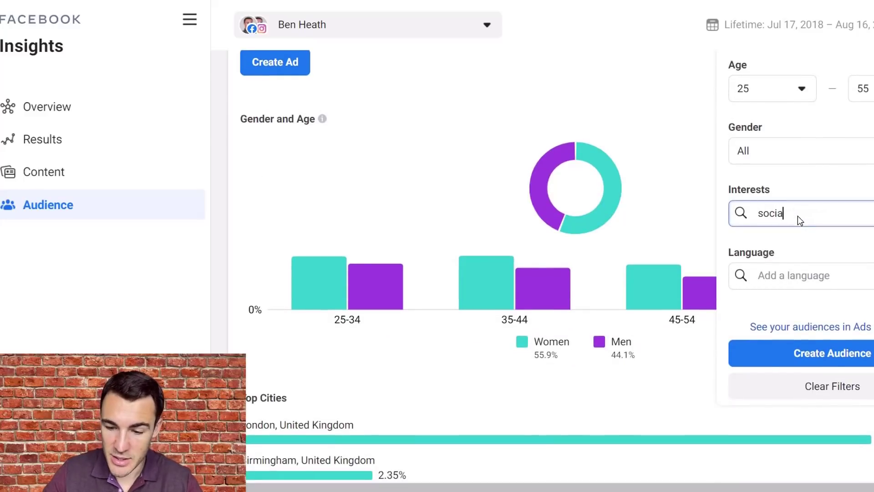
text(l media m)
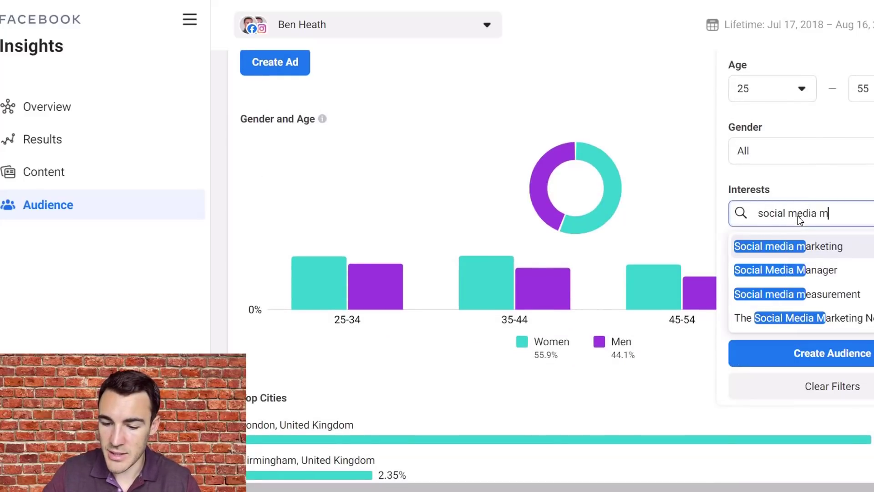
click(822, 242)
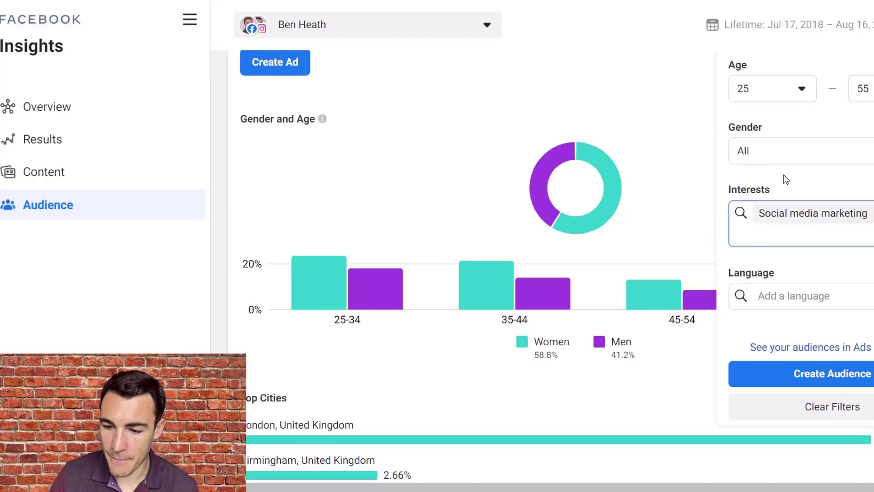
Step: Review the filtered audience's size, demographics, top cities and top Pages for the Social media marketing interest
scroll(696, 174, down, 5)
scroll(696, 174, down, 8)
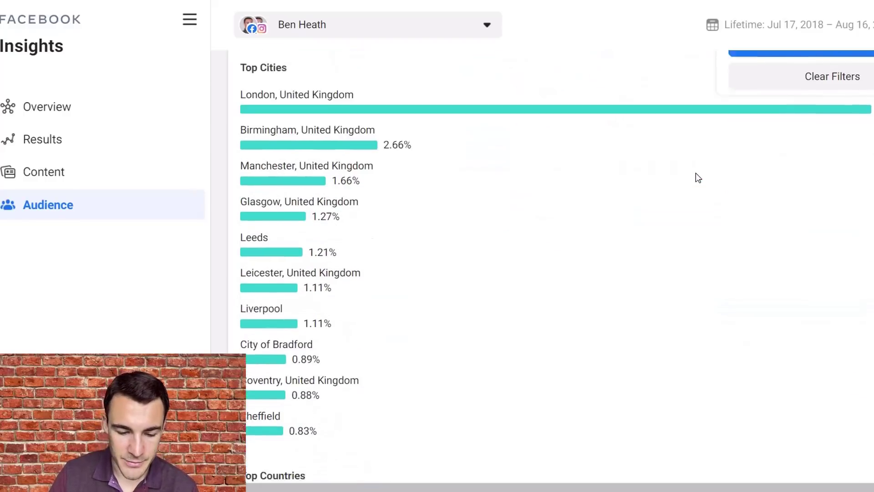
scroll(696, 173, down, 3)
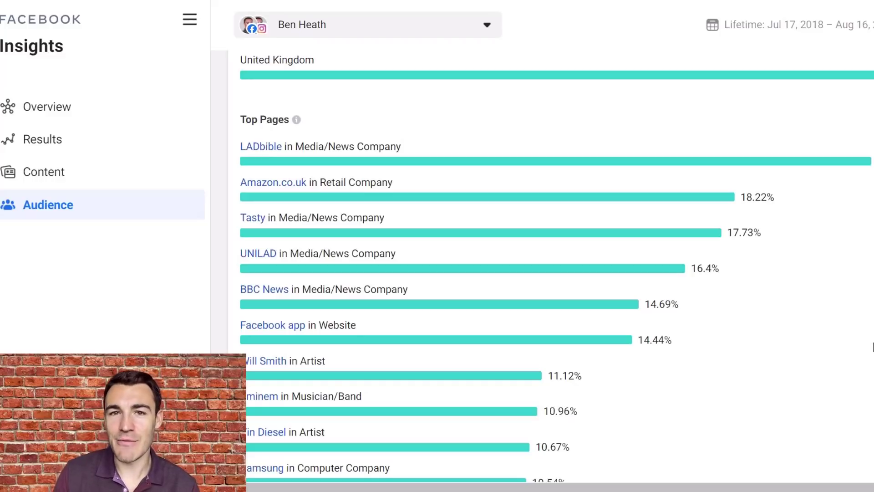
scroll(872, 347, up, 15)
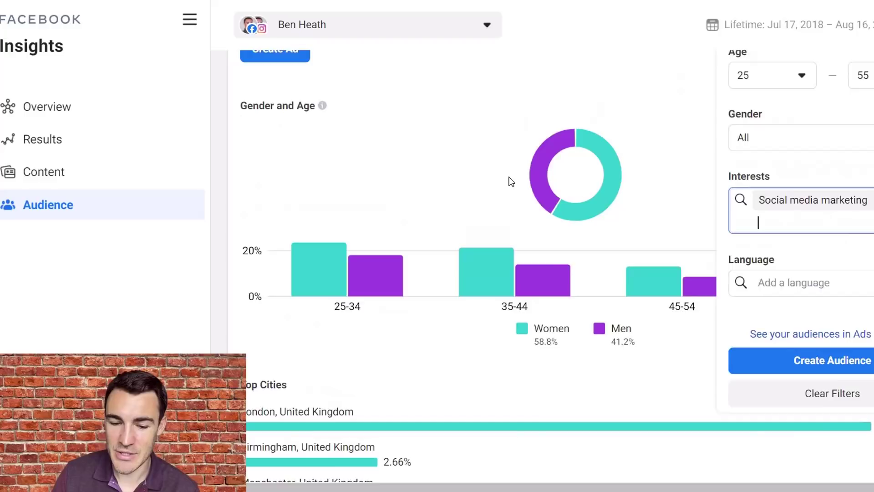
scroll(409, 175, up, 4)
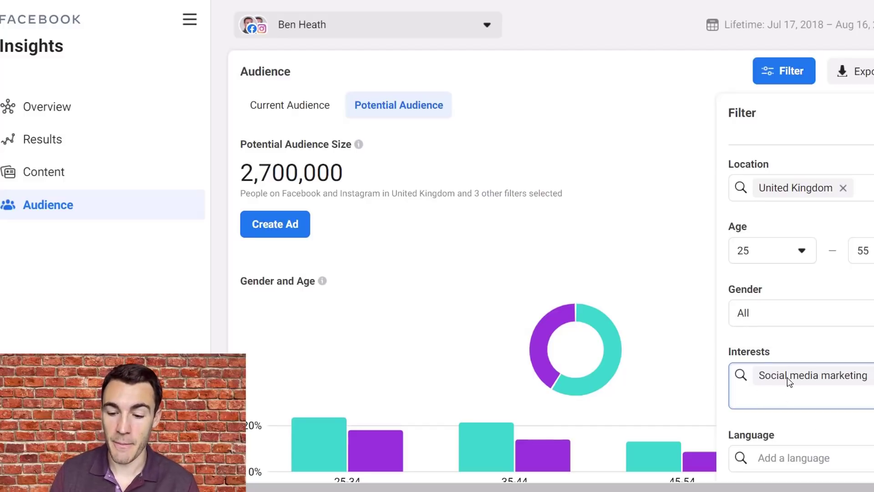
scroll(790, 382, down, 10)
scroll(759, 355, down, 10)
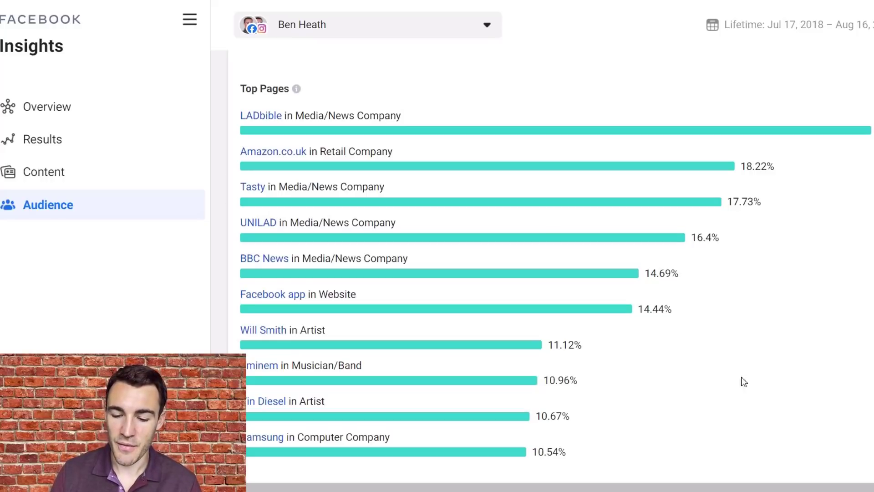
scroll(741, 380, up, 3)
mouse_move(298, 206)
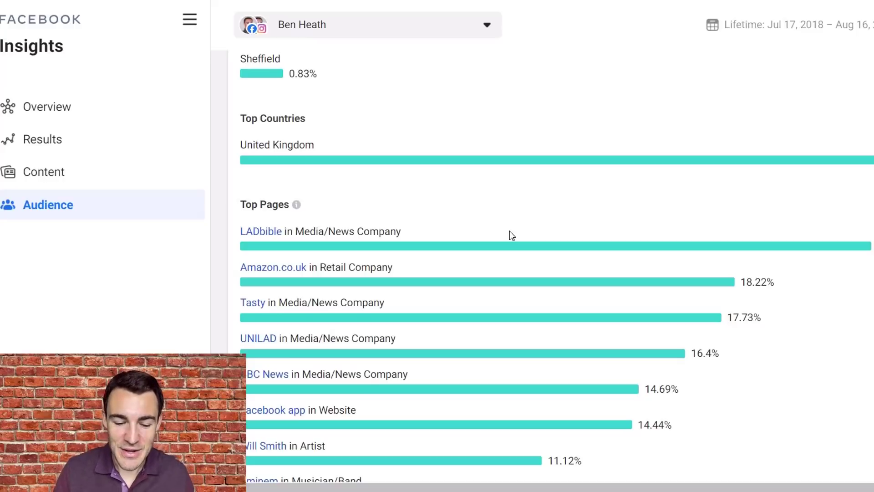
scroll(510, 234, down, 2)
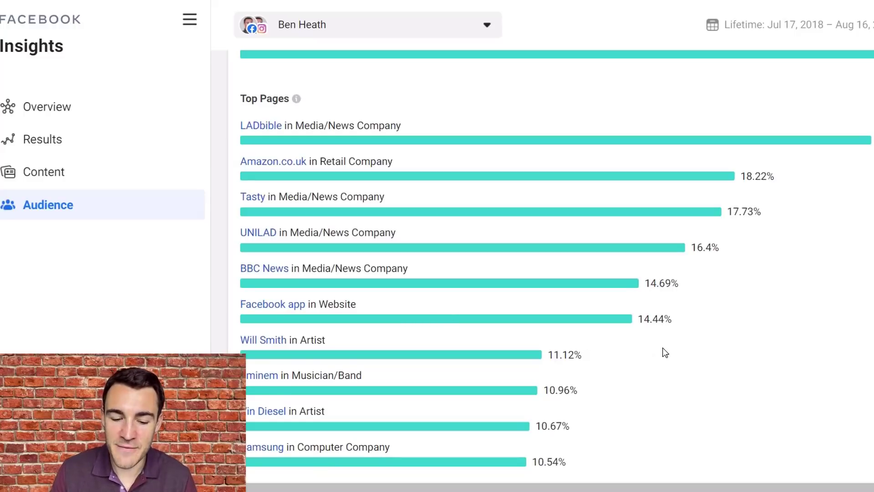
scroll(665, 353, up, 6)
scroll(665, 347, up, 10)
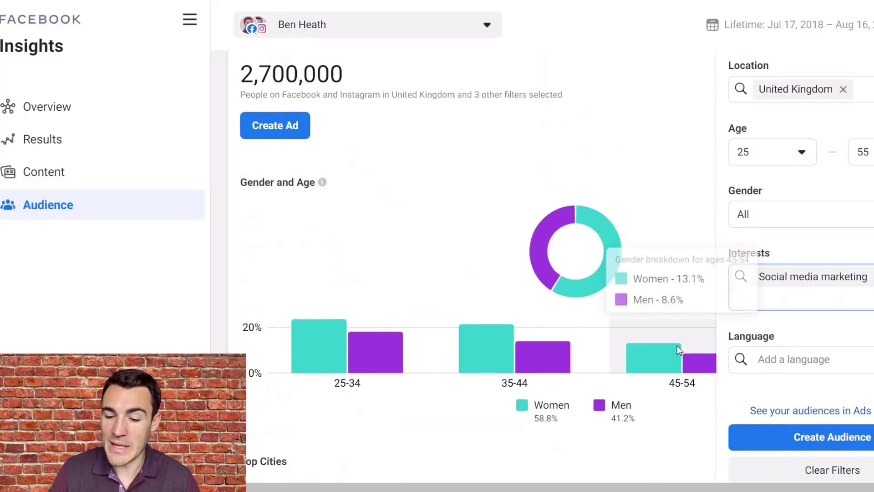
click(824, 293)
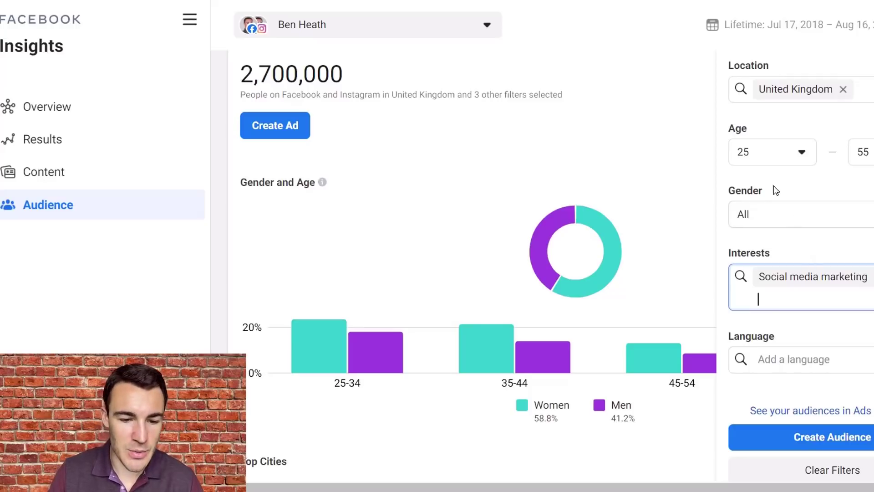
Step: Switch to Ads Manager and create a new Auction campaign with the Conversions objective
click(182, 19)
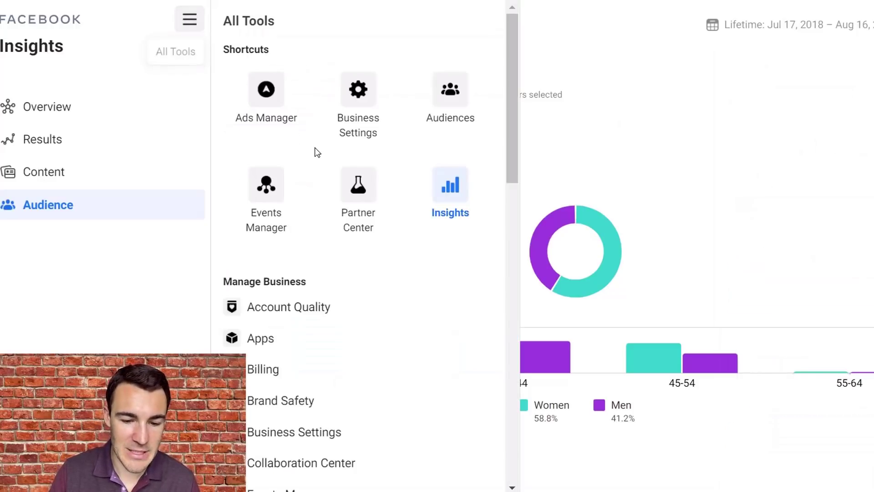
click(264, 91)
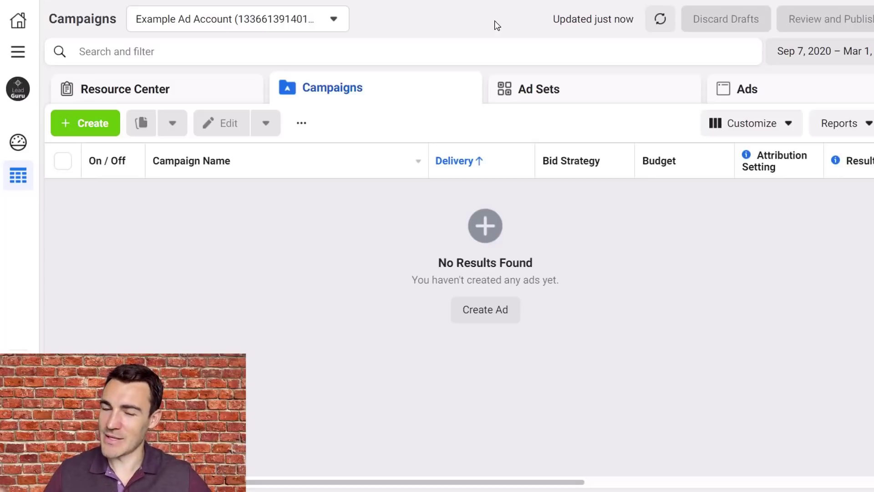
click(81, 129)
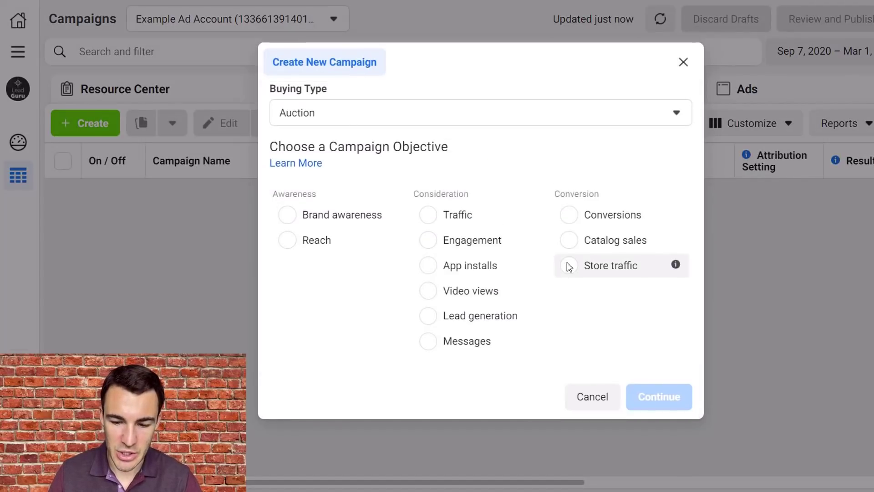
click(600, 213)
click(665, 459)
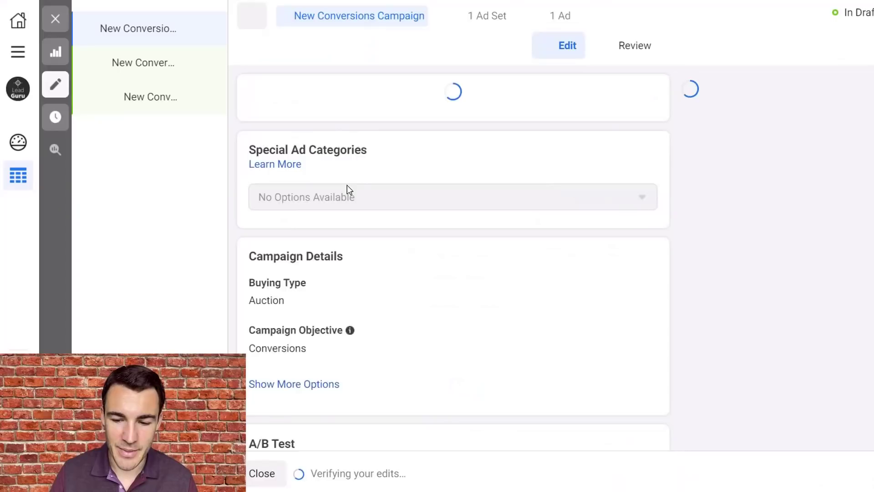
Step: Open the new campaign's ad set and bring up the Detailed Targeting search for people to include
click(146, 61)
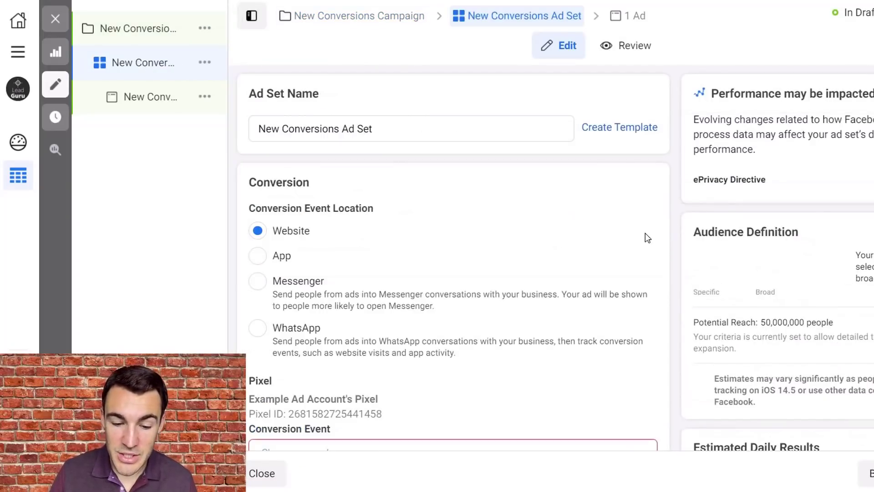
scroll(646, 233, down, 8)
scroll(645, 233, down, 20)
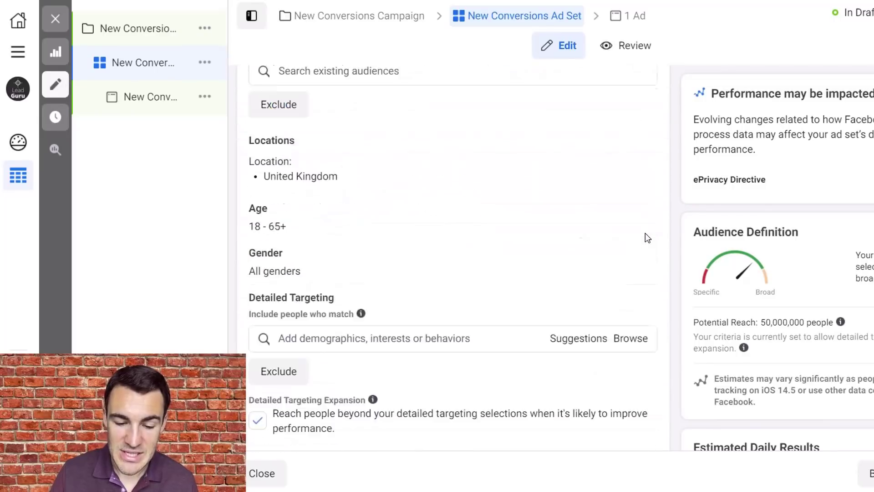
scroll(646, 233, up, 9)
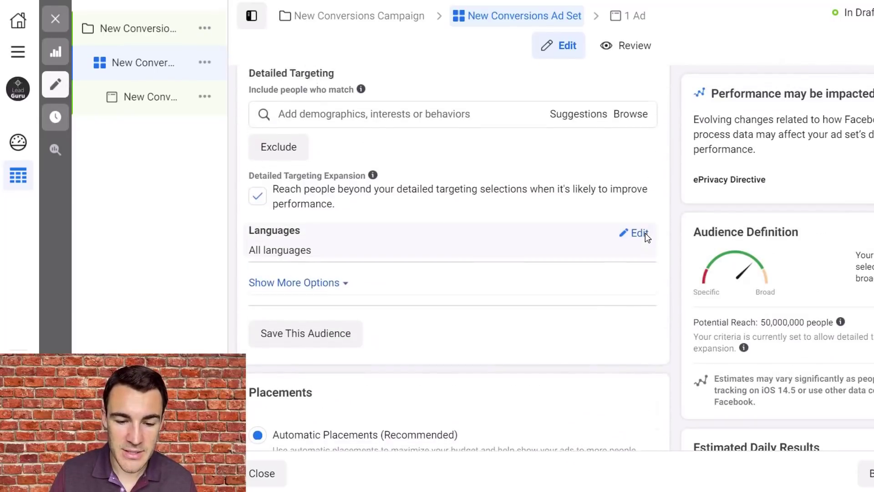
click(340, 319)
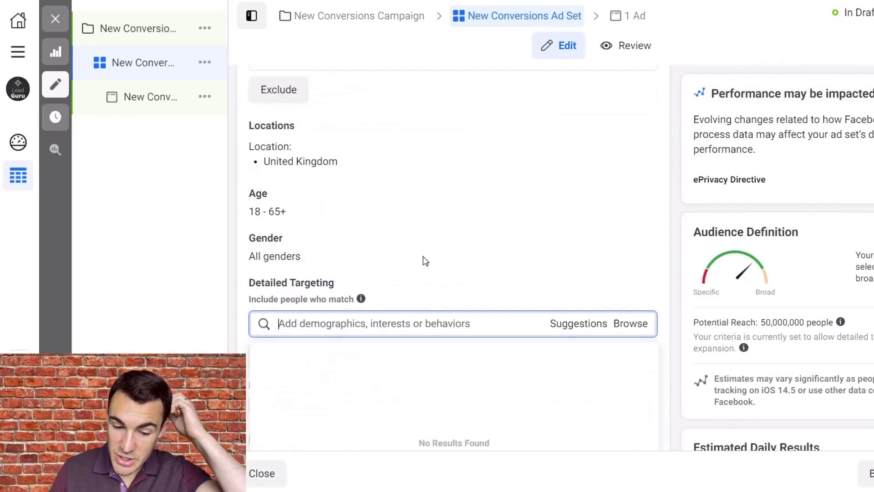
scroll(671, 267, down, 1)
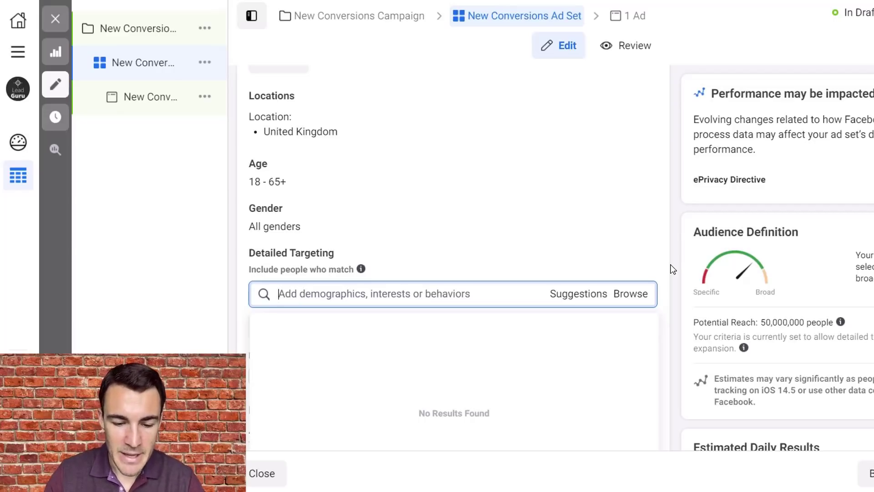
Step: Search Detailed Targeting for soccer and examine the suggested behaviors and interests with their audience sizes
text(soccer)
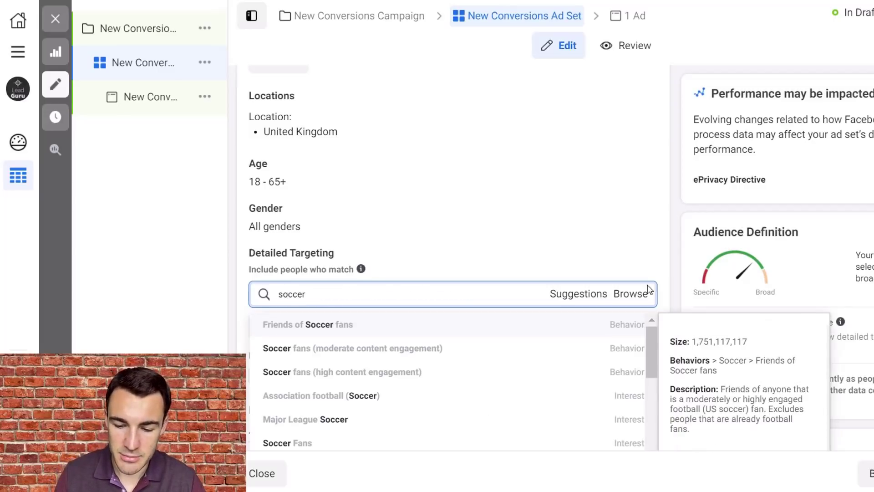
scroll(677, 223, down, 2)
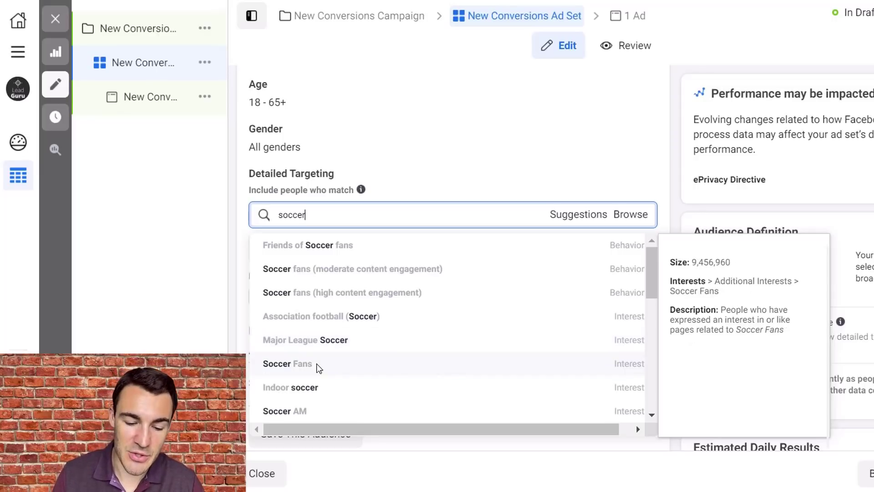
scroll(346, 382, down, 1)
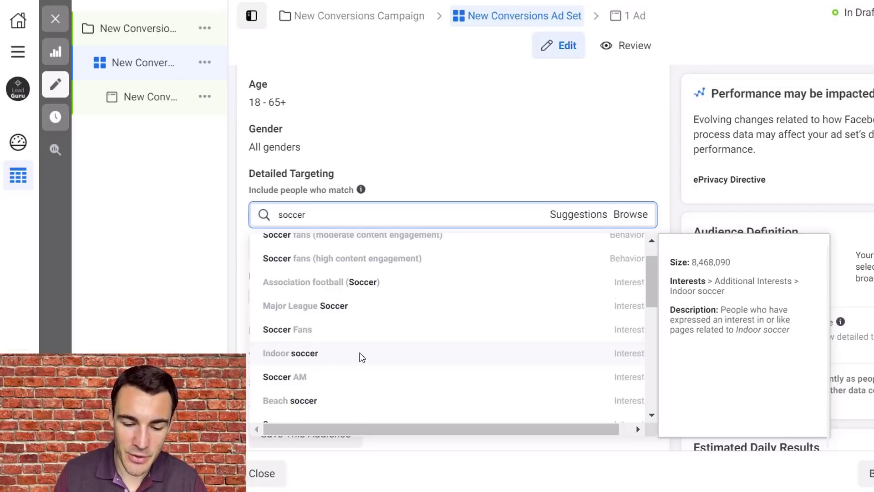
scroll(359, 355, down, 1)
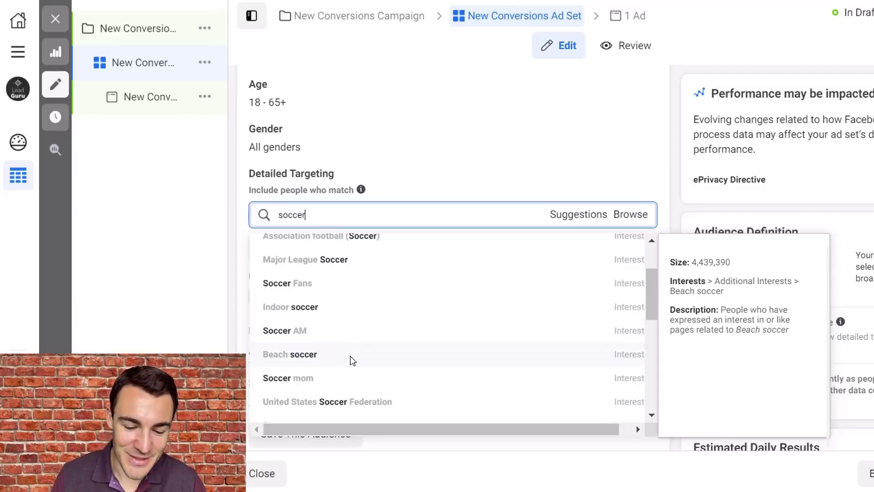
scroll(352, 360, down, 1)
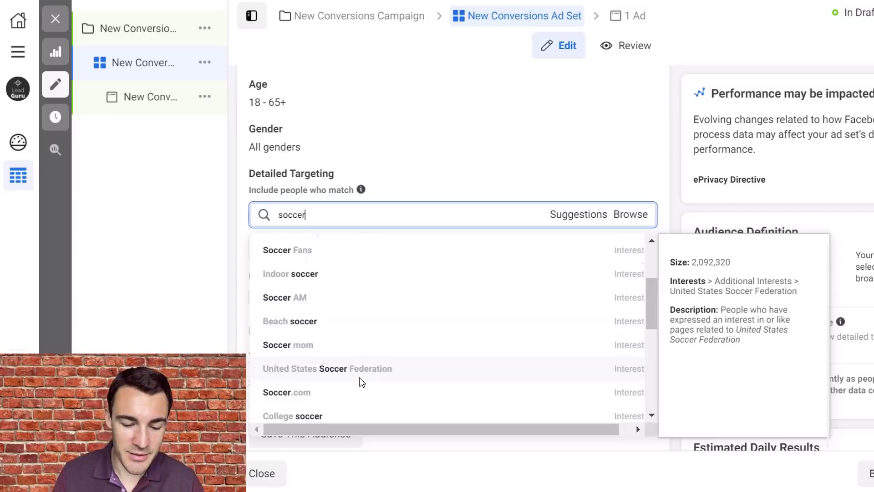
scroll(359, 380, down, 1)
scroll(362, 383, down, 4)
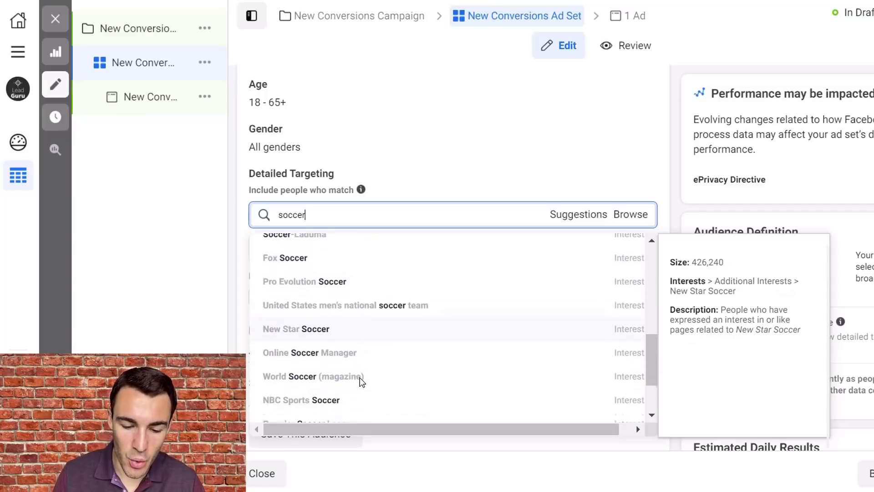
scroll(359, 379, down, 3)
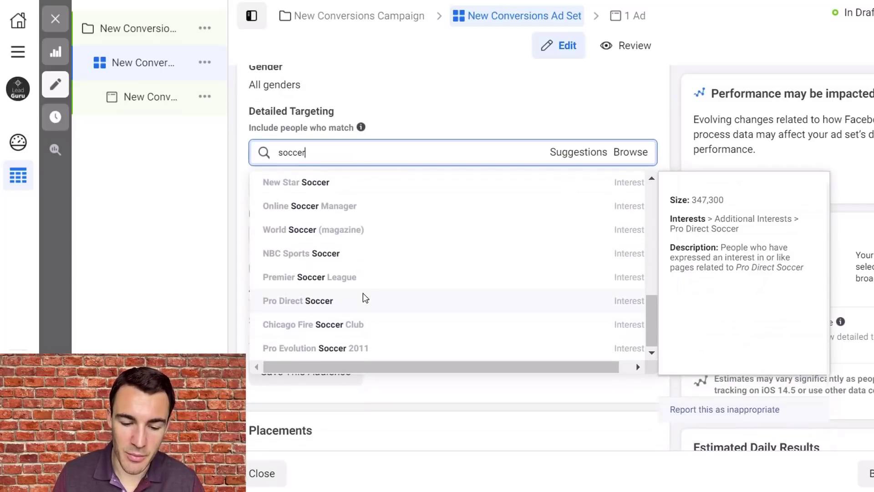
scroll(363, 293, up, 4)
scroll(363, 295, up, 5)
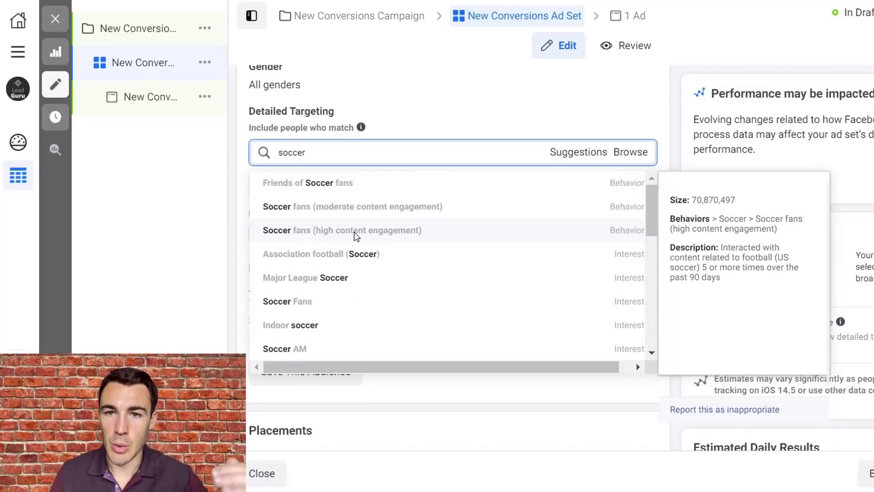
scroll(400, 256, down, 3)
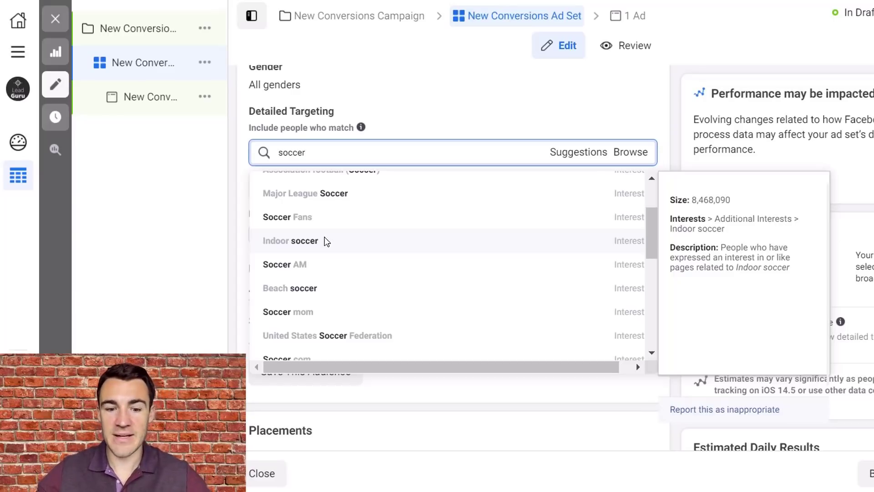
scroll(327, 241, up, 3)
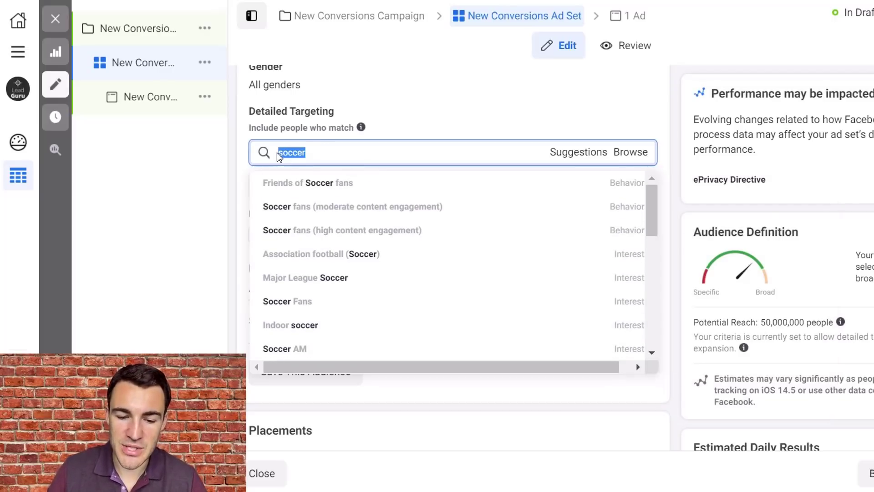
Step: Search Detailed Targeting for football and look through the suggested interests
text(football)
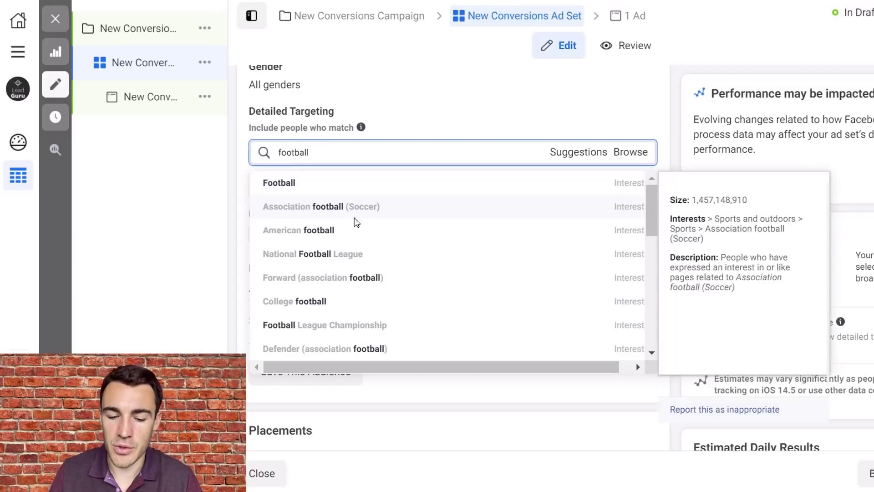
scroll(403, 314, down, 1)
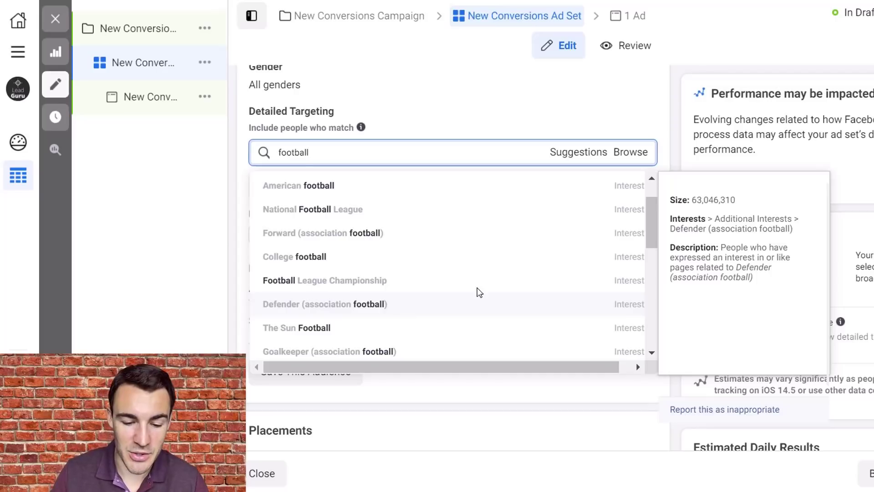
scroll(480, 289, down, 2)
scroll(484, 290, up, 3)
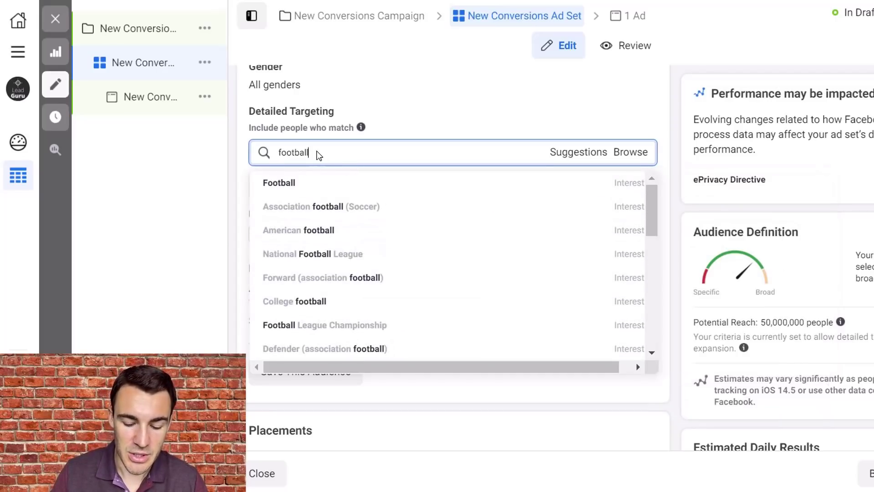
Step: Narrow the Detailed Targeting search to football boots, check the suggested interest, and remove the added word
text(boots)
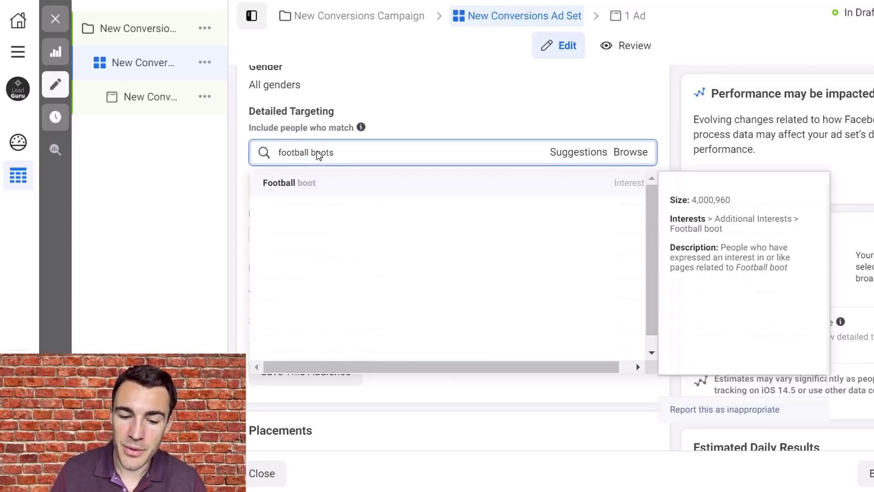
key(BackSpace)
key(BackSpace)
key(BackSpace)
key(BackSpace)
key(BackSpace)
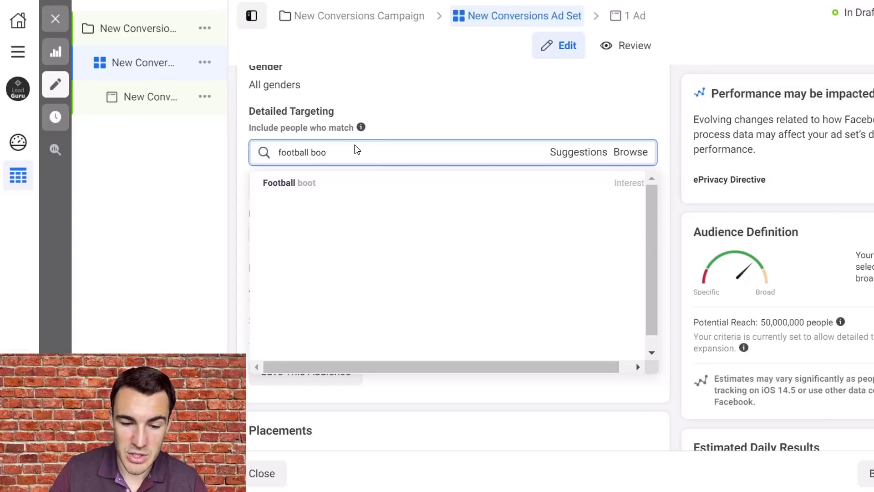
Step: Compare the Detailed Targeting suggestions for football ball and soccer ball
text(ball)
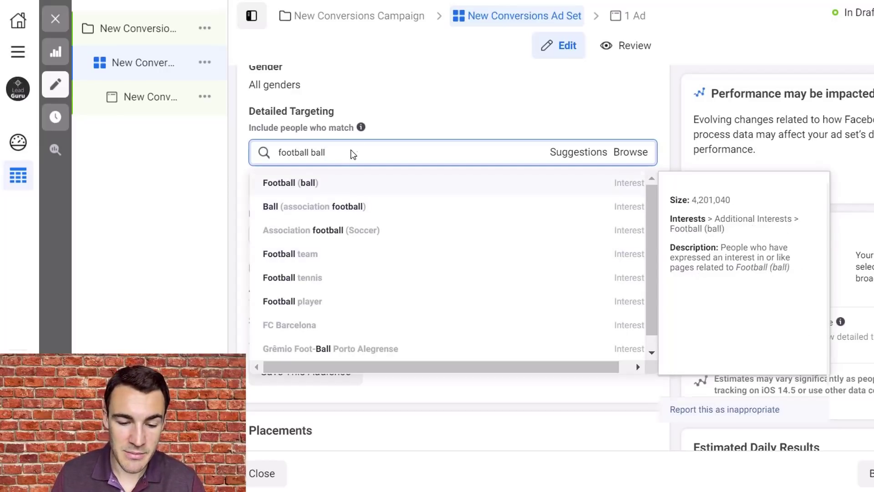
drag(327, 152, 278, 152)
text(soccer ball)
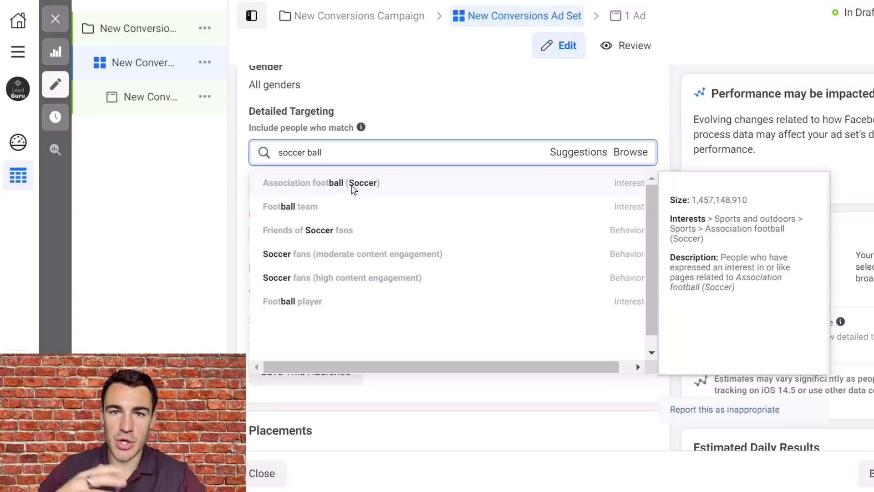
Step: Search Detailed Targeting for shin pads, trying both the shinpads and shin pads spellings
triple_click(323, 154)
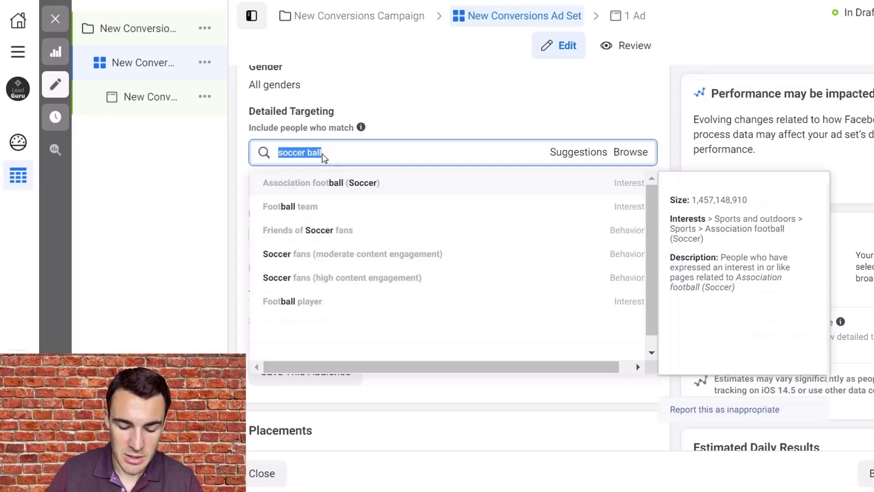
text(shn)
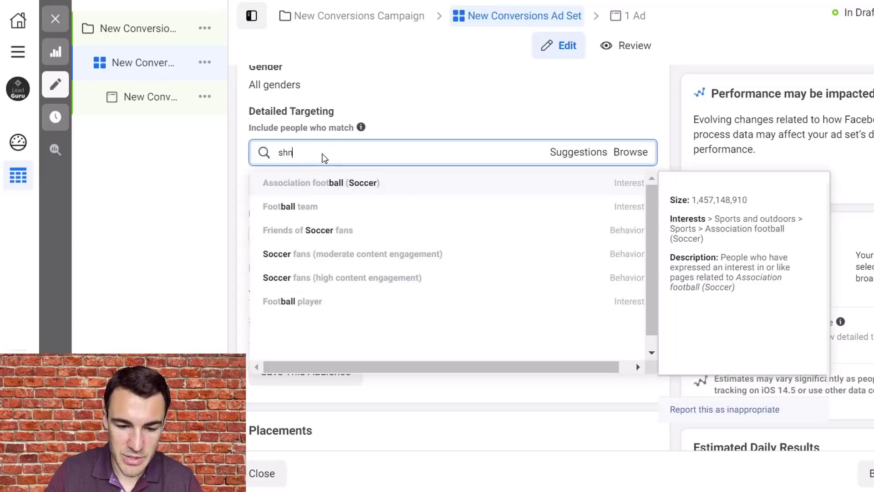
key(BackSpace)
text(inpad)
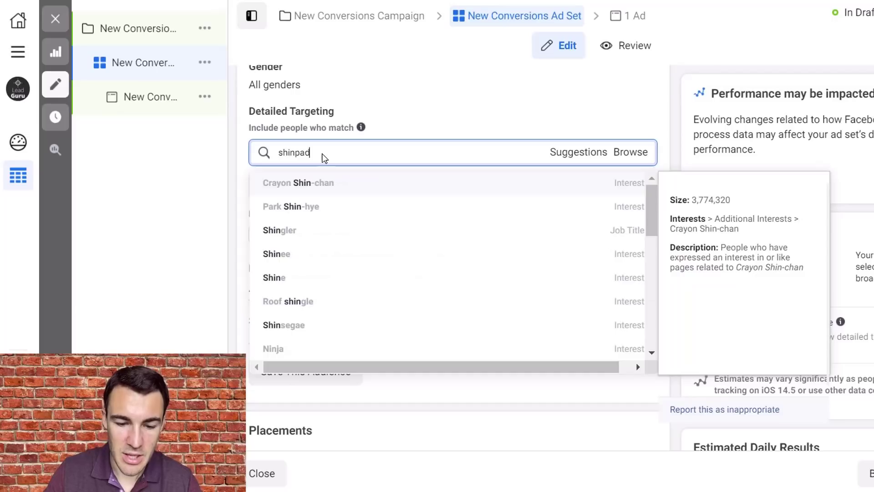
text(s)
key(BackSpace)
key(BackSpace)
key(BackSpace)
key(BackSpace)
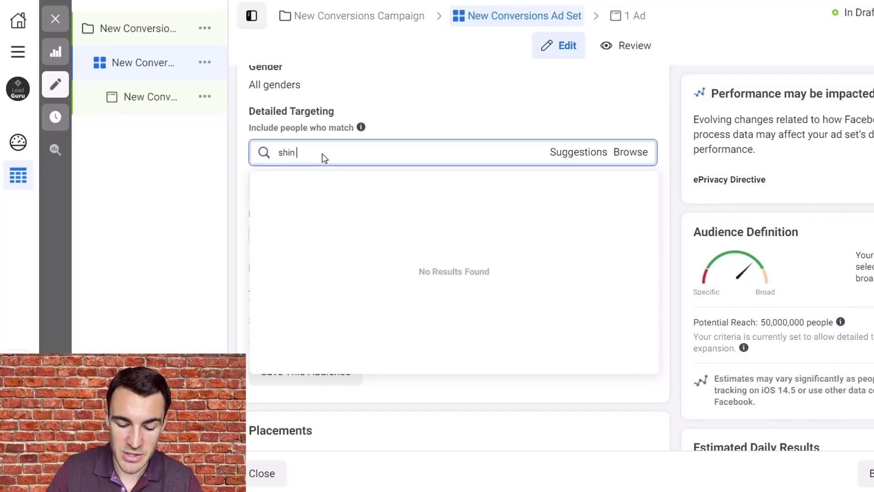
text(p)
key(BackSpace)
text(pads)
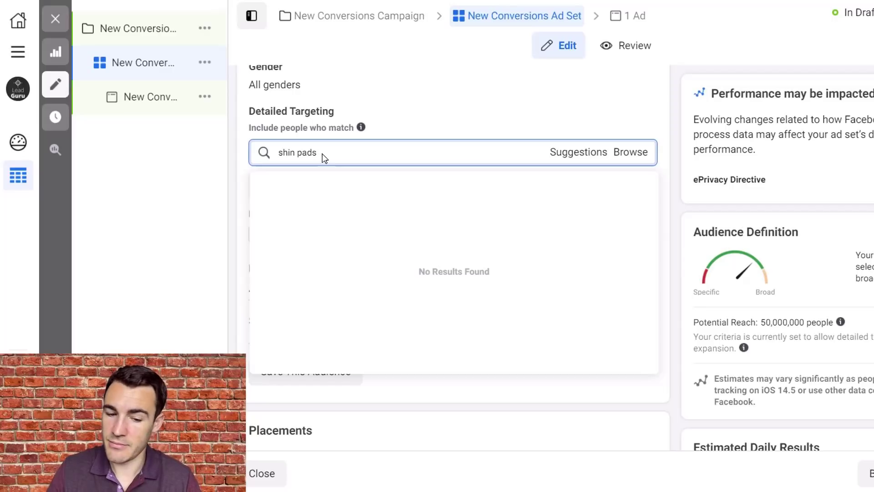
Step: Clear the shin pads query and reopen the empty Detailed Targeting search
key(BackSpace)
key(BackSpace)
key(BackSpace)
key(BackSpace)
key(BackSpace)
key(BackSpace)
key(BackSpace)
key(BackSpace)
key(BackSpace)
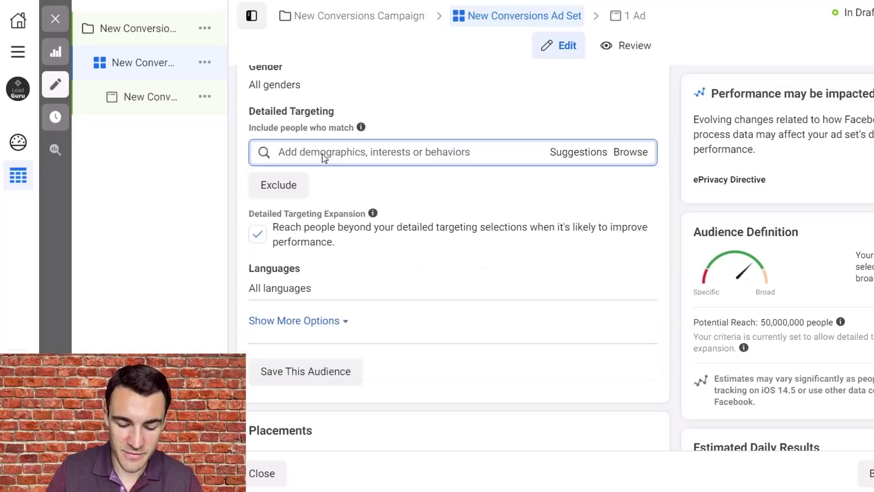
click(323, 155)
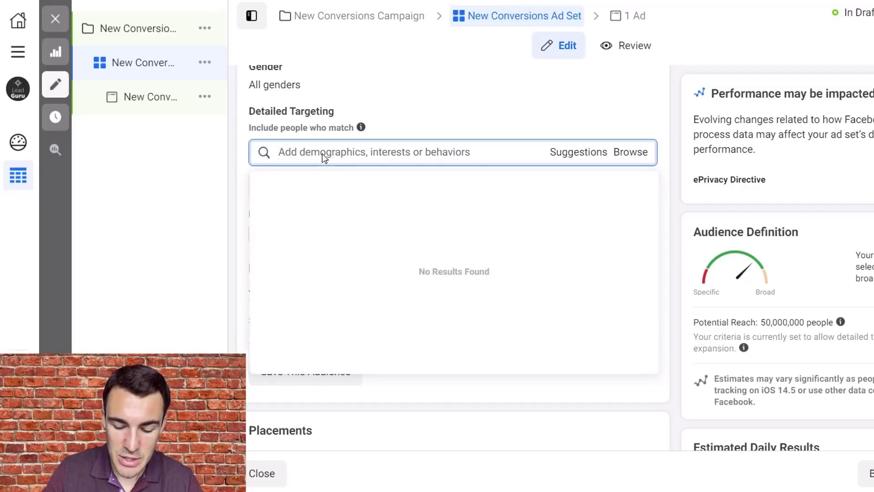
Step: Search Detailed Targeting for soccer gloves, and compare with a search for football gloves
text(soccer gloves)
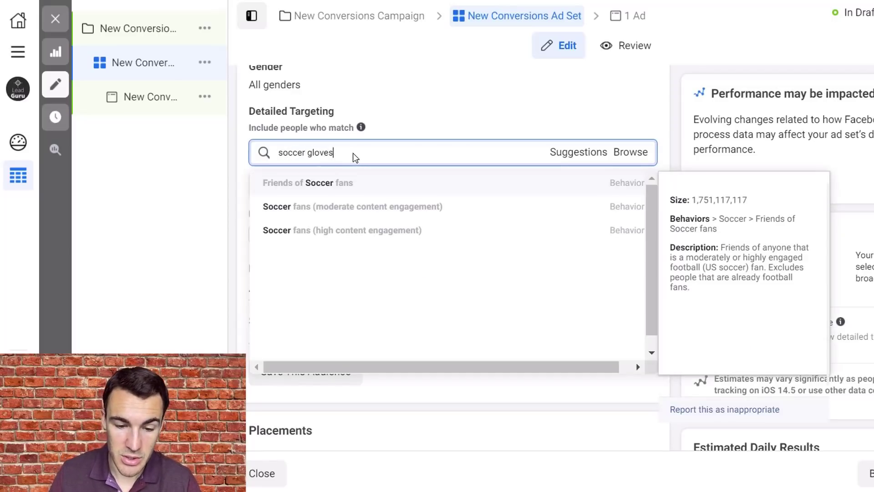
drag(353, 153, 259, 149)
text(football)
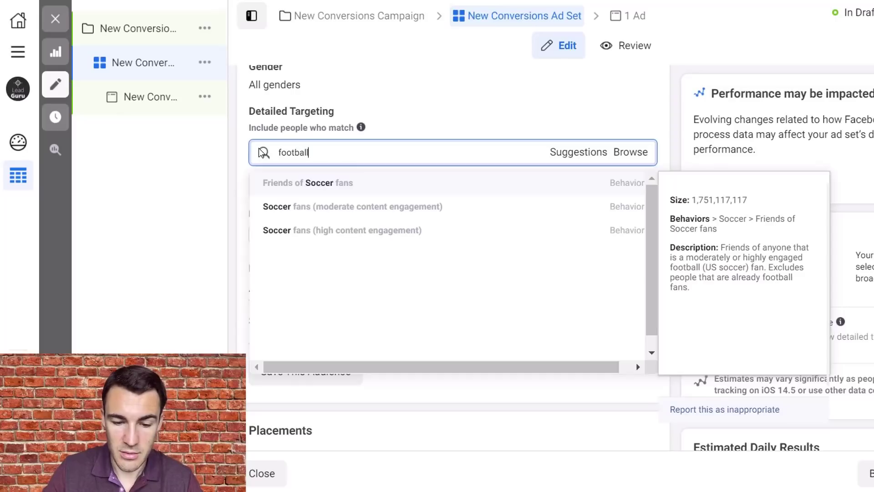
text( gloves)
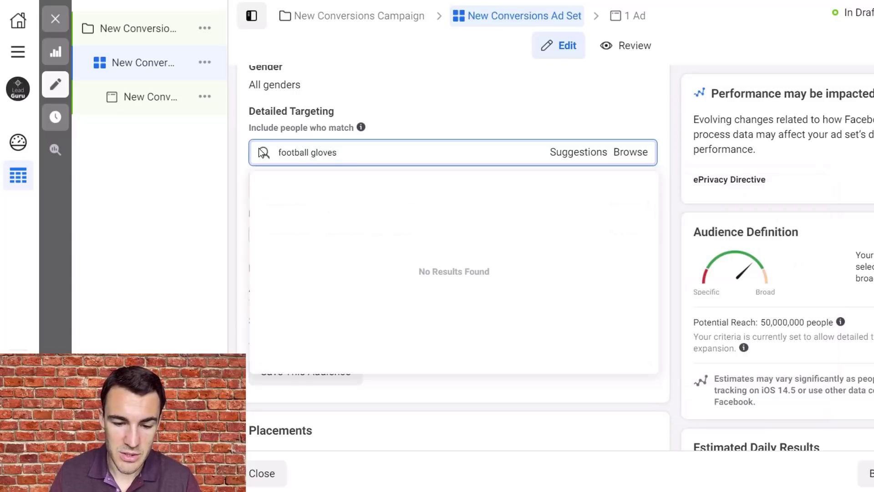
Step: Search Detailed Targeting for indoor soccer and add the suggested Soccer fans (high content engagement) behavior
drag(345, 152, 282, 149)
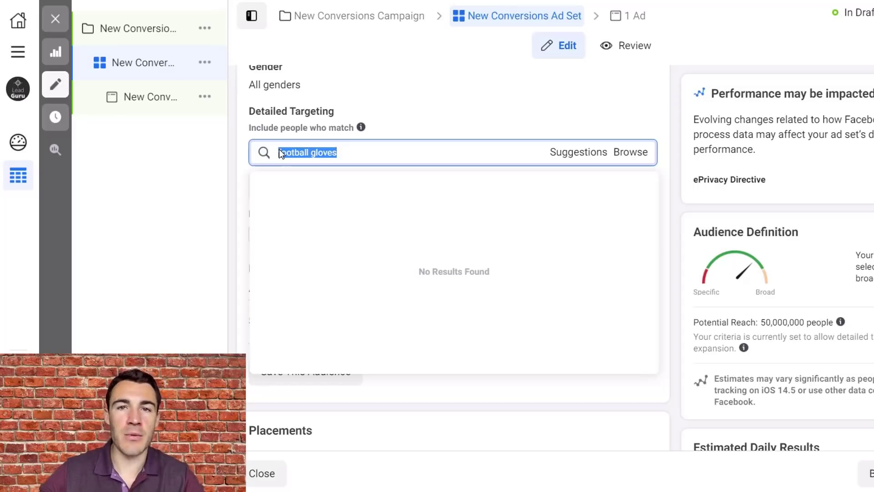
text(indo)
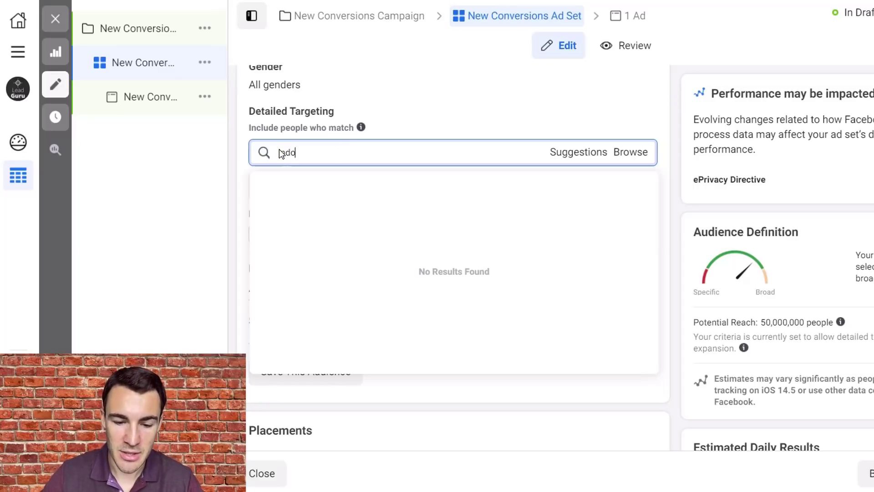
text(or soccer)
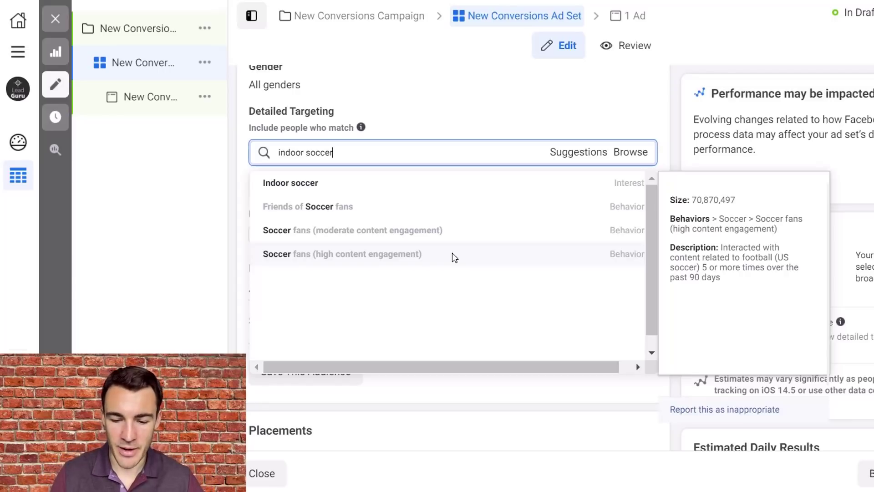
mouse_move(427, 260)
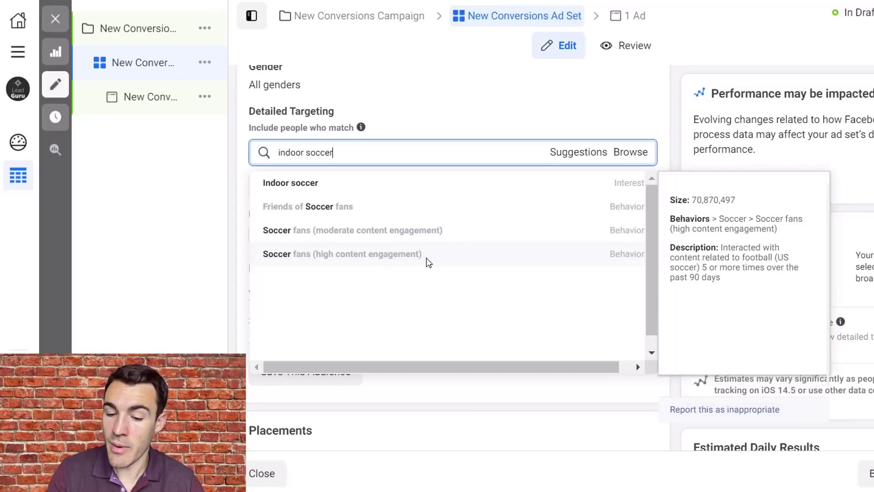
click(427, 260)
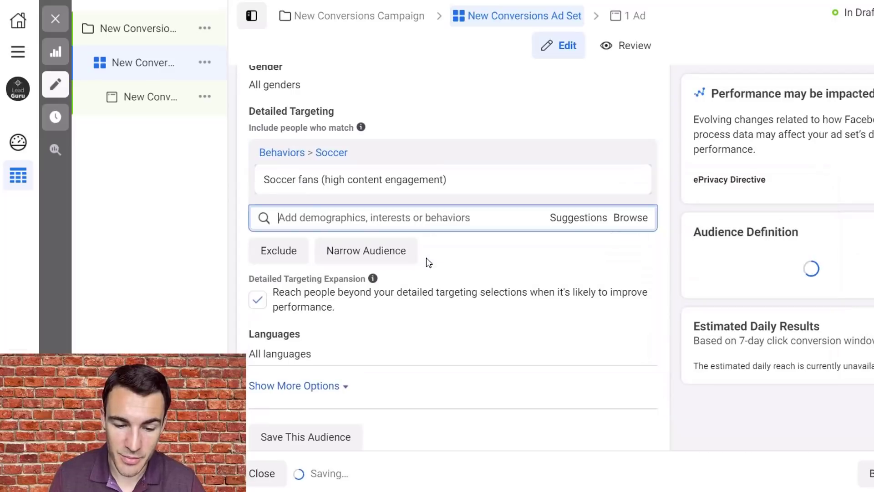
Step: Turn off Detailed Targeting Expansion for the ad set's audience
scroll(669, 193, up, 1)
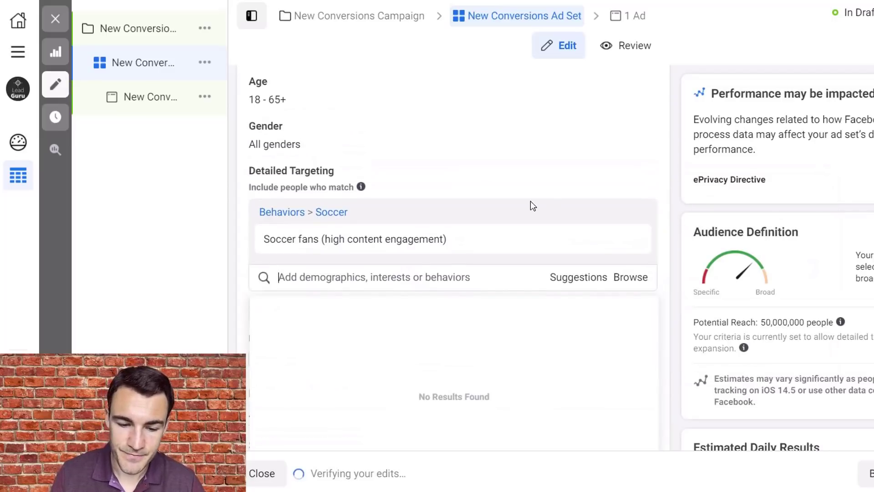
scroll(531, 201, up, 4)
scroll(295, 207, down, 6)
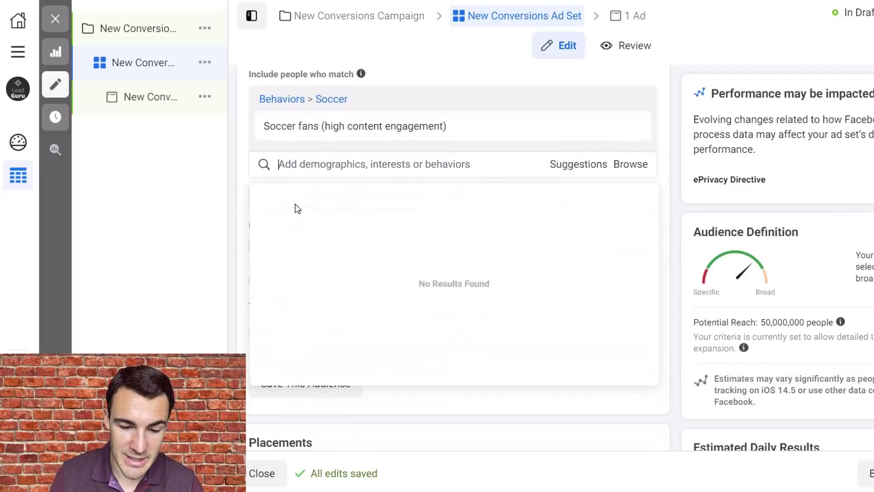
click(671, 175)
click(271, 242)
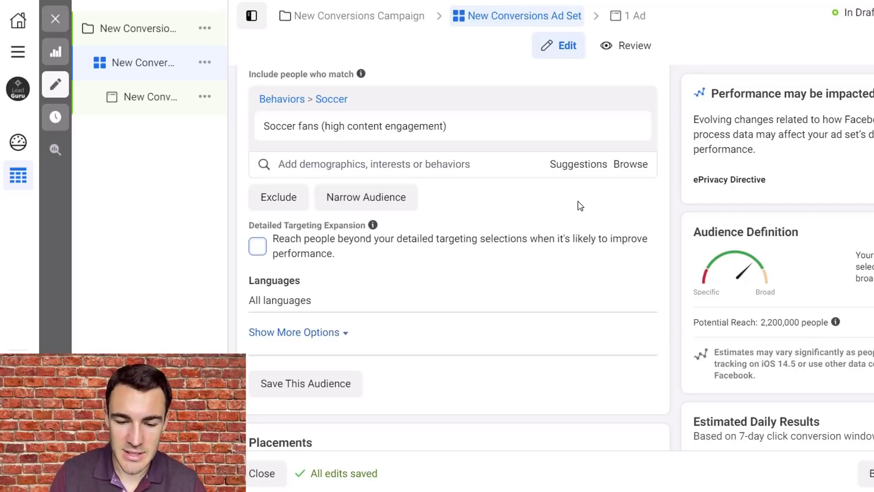
Step: Remove the Soccer fans (high content engagement) behavior, search for soccer, and add the Major League Soccer interest instead
scroll(578, 201, up, 2)
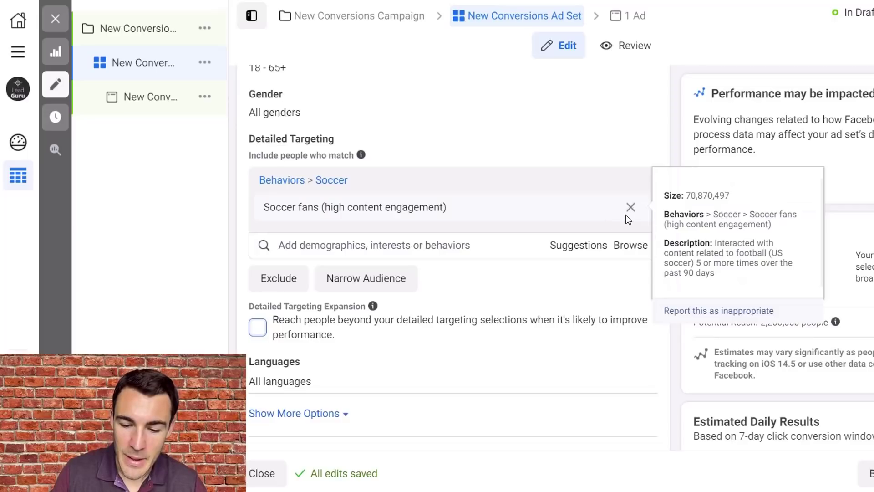
click(628, 207)
click(457, 178)
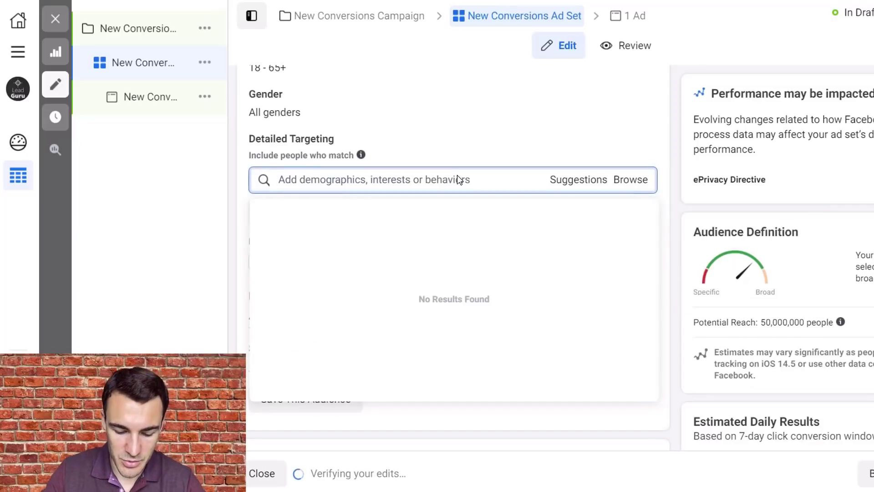
text(soccer)
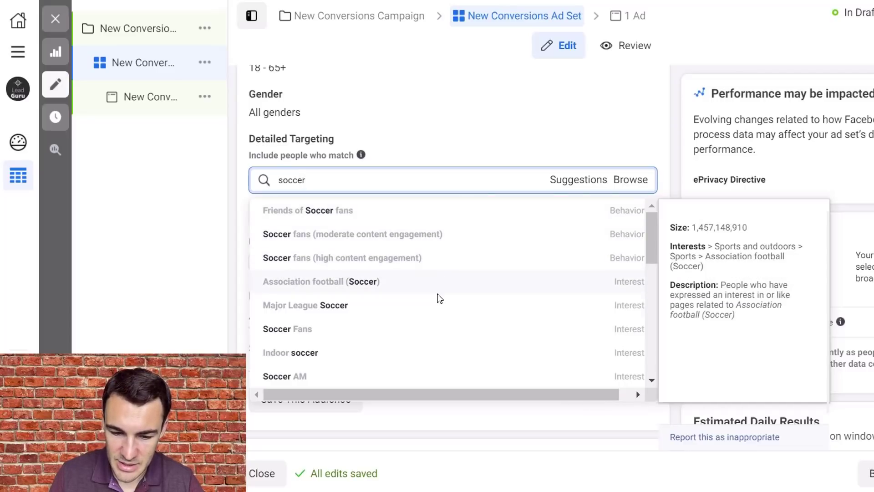
click(433, 305)
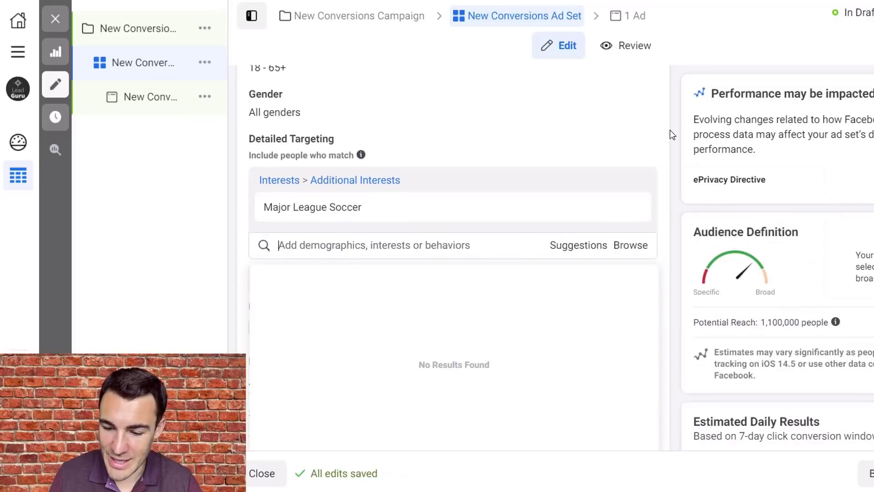
Step: Replace the Major League Soccer interest with the Soccer mom interest from the soccer suggestions
mouse_move(404, 207)
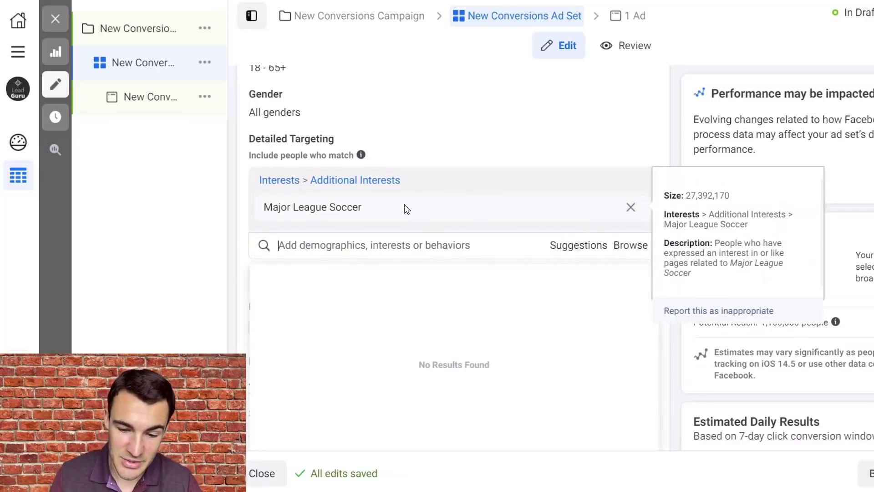
click(630, 207)
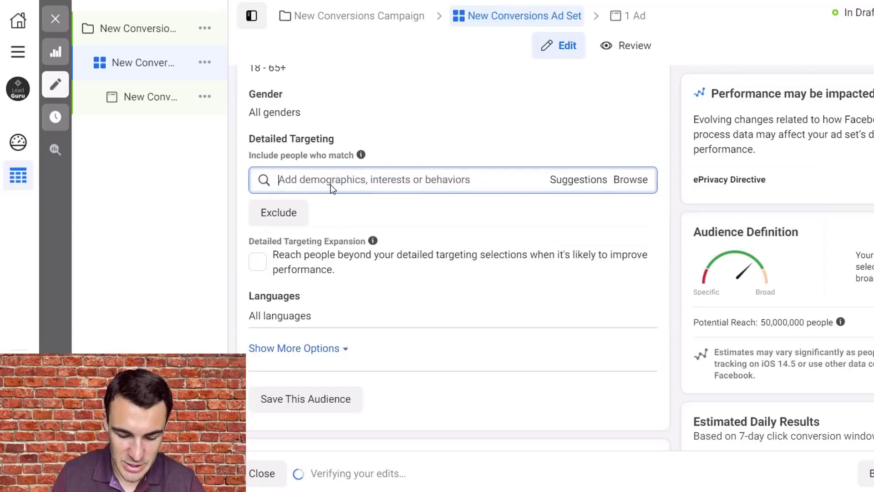
text(soccer)
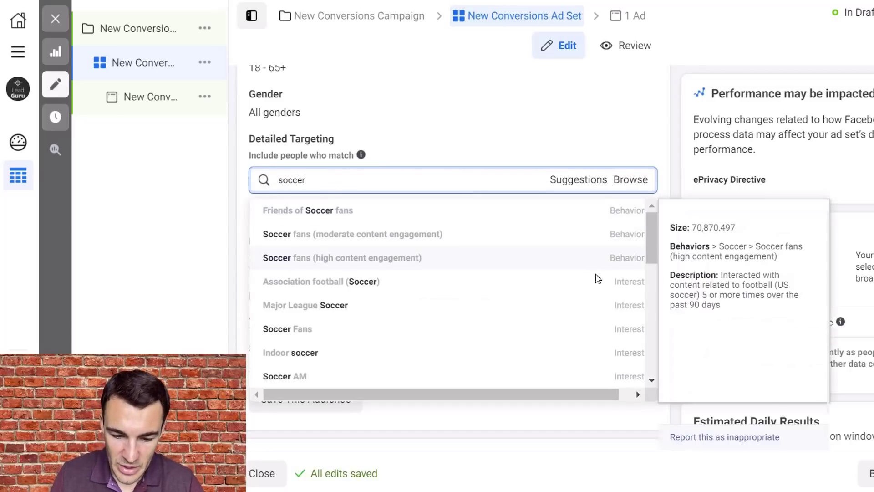
scroll(595, 277, down, 1)
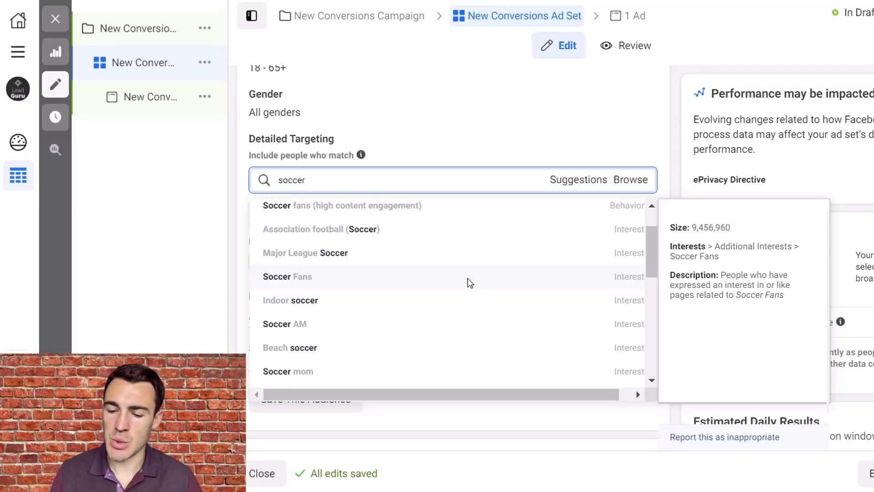
scroll(494, 288, down, 1)
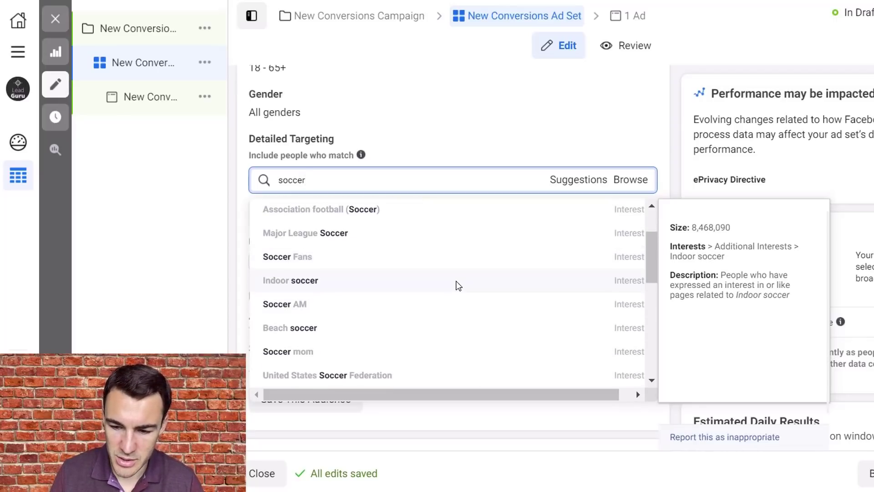
scroll(457, 329, down, 1)
scroll(458, 330, down, 1)
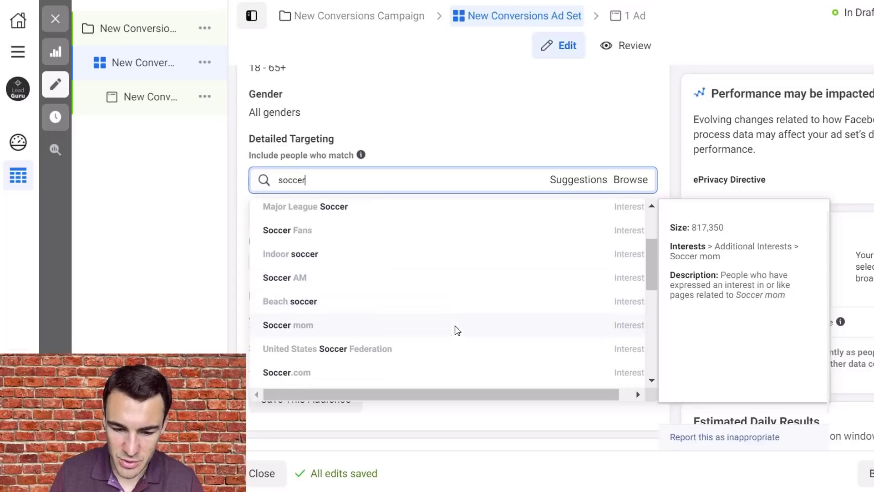
click(419, 335)
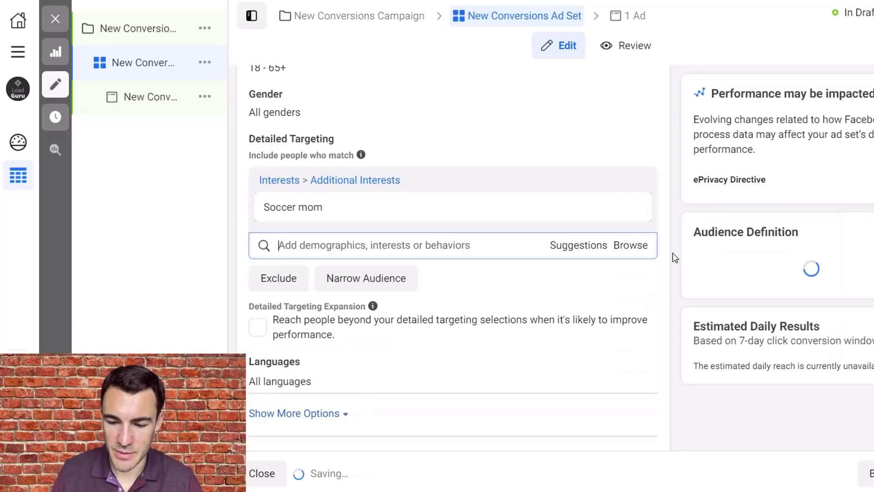
click(677, 171)
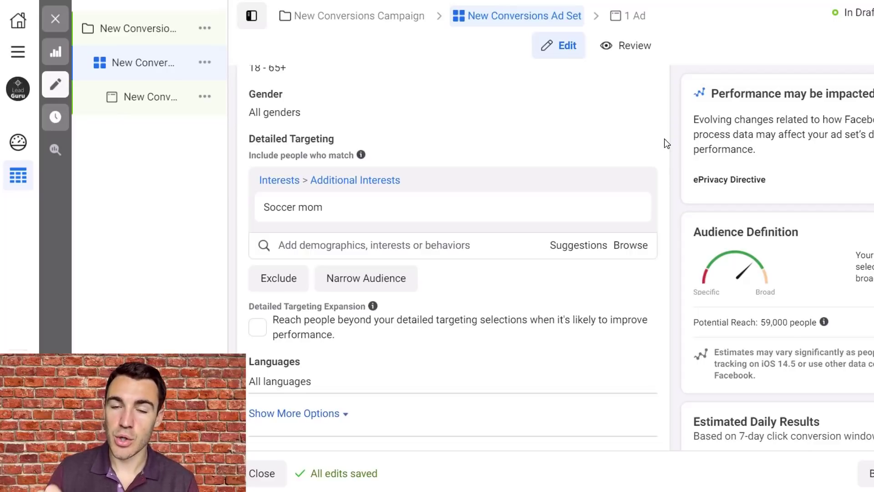
Step: Remove the Soccer mom interest, search for soccer again, and add the Soccer fans (high content engagement) behavior
mouse_move(384, 197)
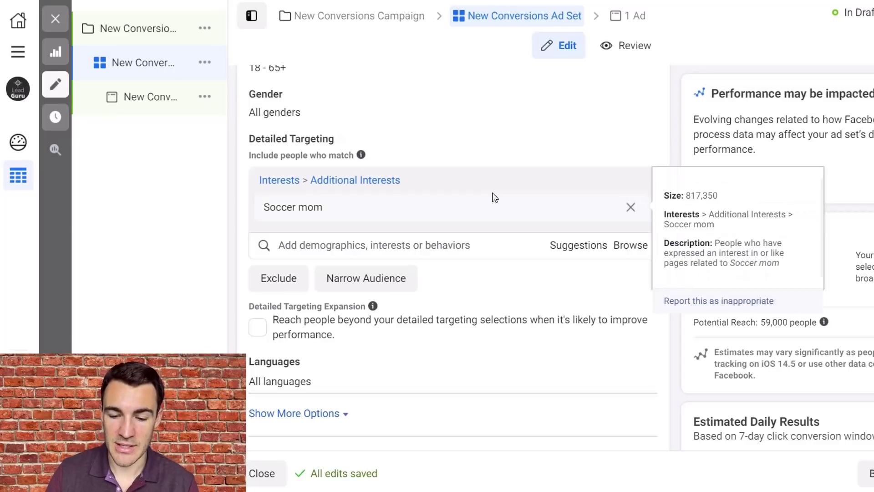
click(632, 208)
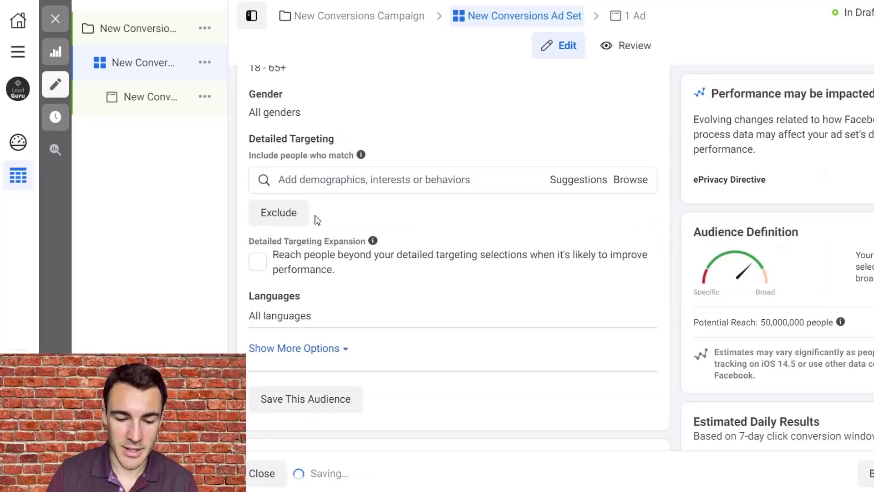
click(316, 179)
text(soccer)
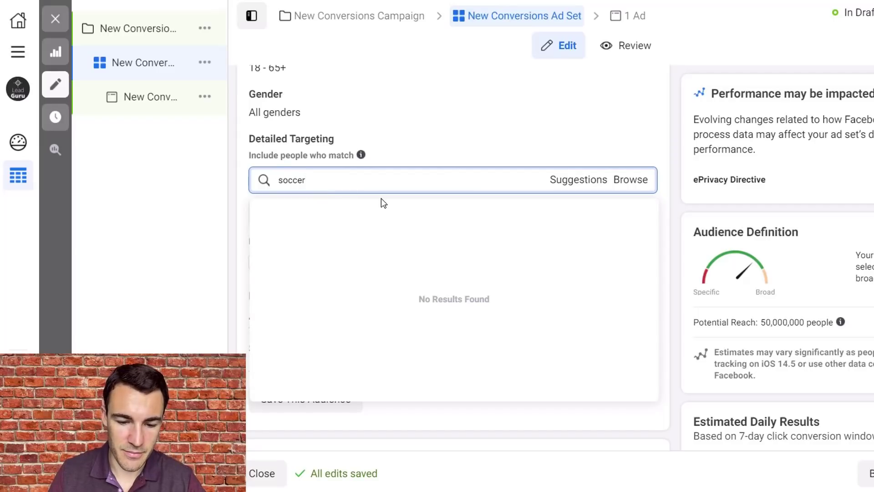
key(ctrl+a)
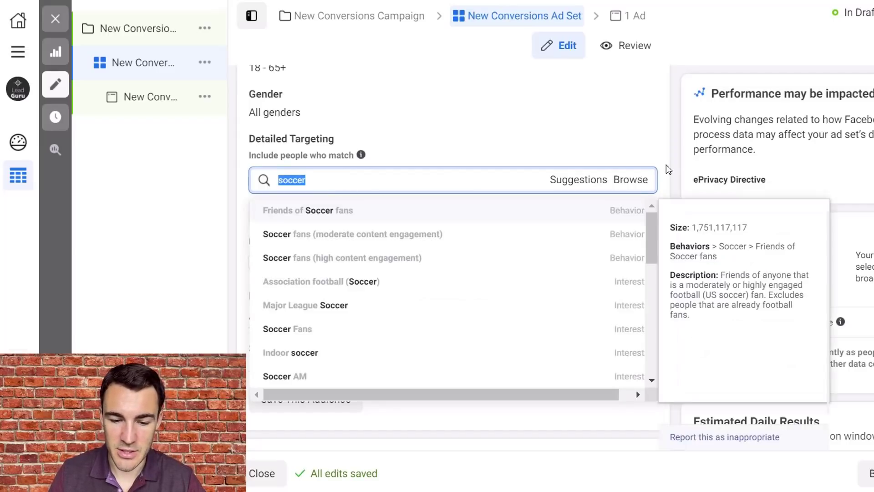
key(BackSpace)
click(357, 179)
text(soccer)
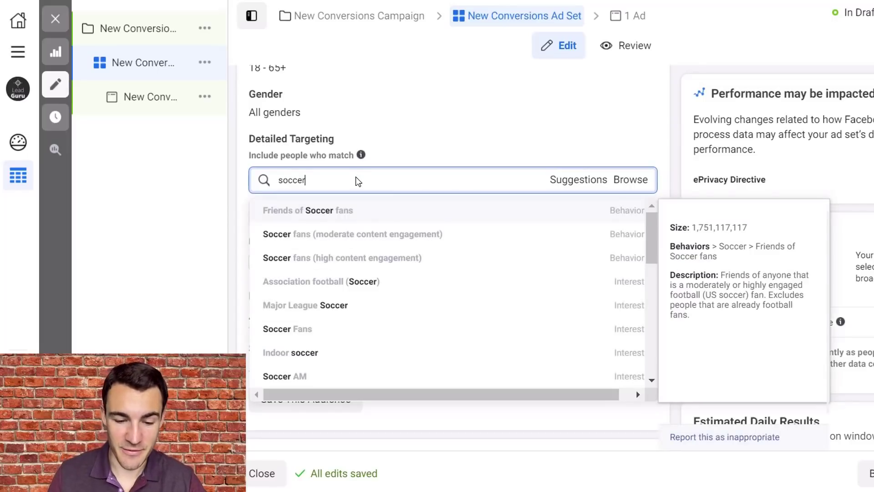
click(376, 262)
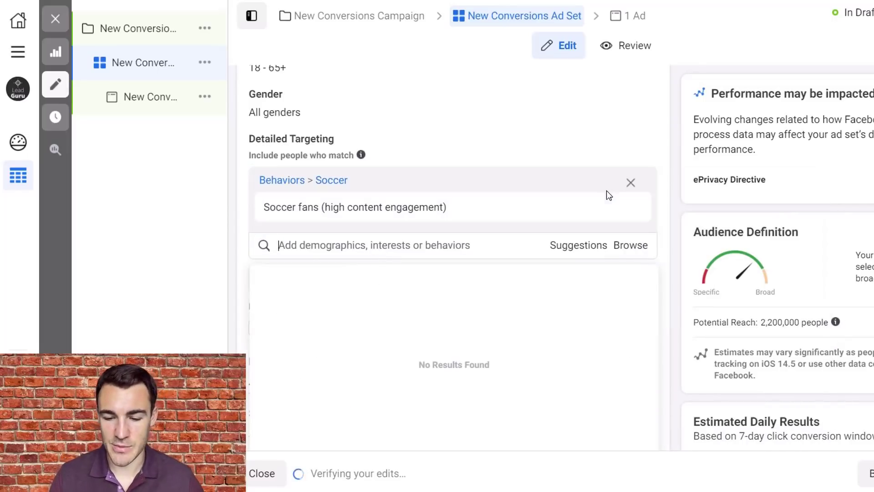
click(669, 159)
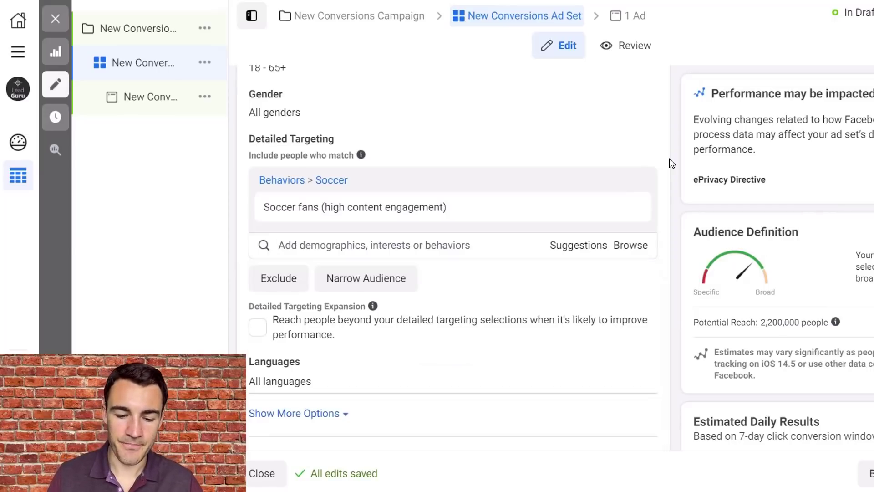